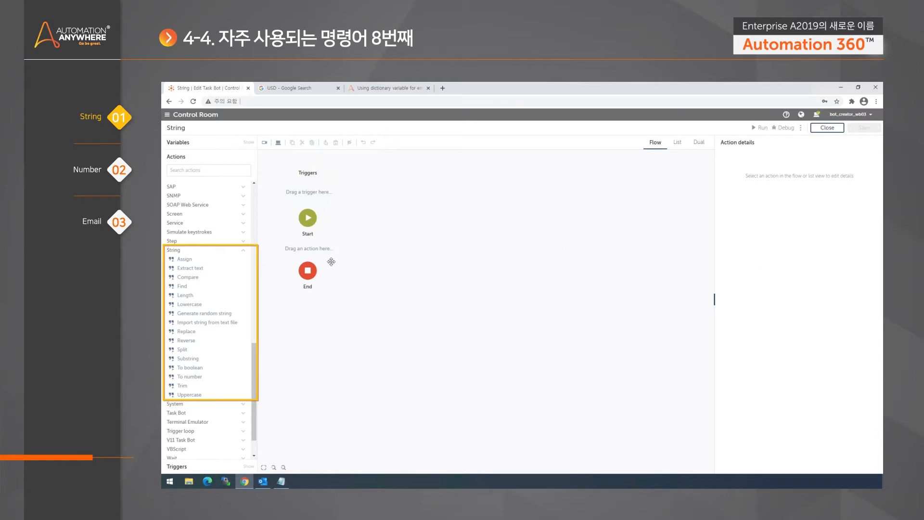
# Step: Add a String: Assign action with DEMO as the source value, creating a string variable named DEMO as its destination
pyautogui.moveTo(195, 258); pyautogui.dragTo(308, 249)
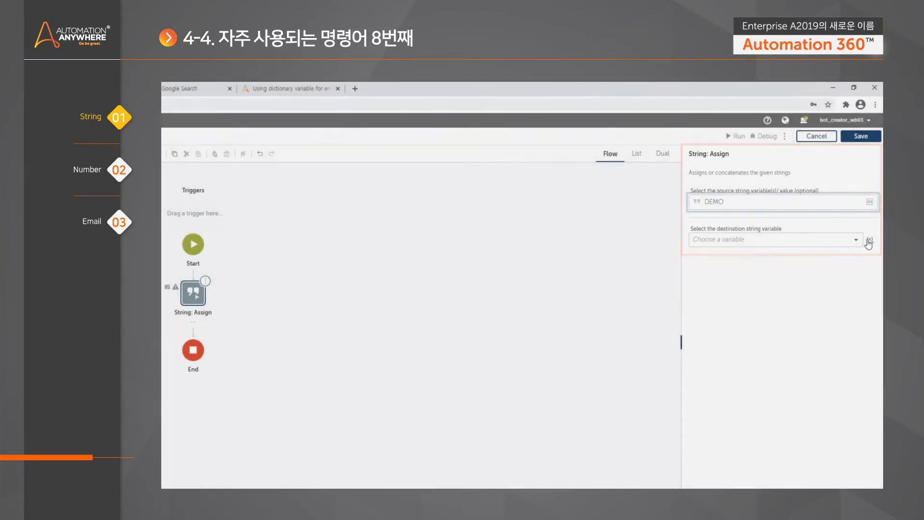
pyautogui.click(869, 240)
pyautogui.write('DEMO')
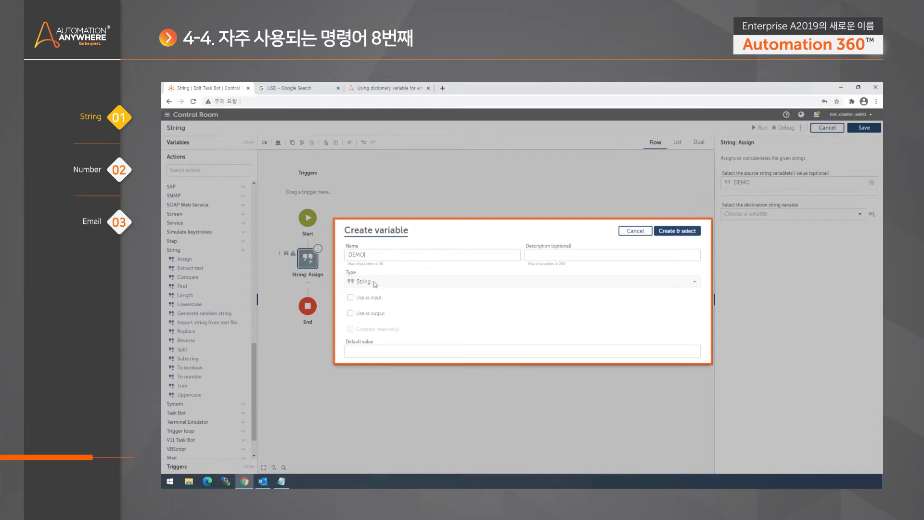
pyautogui.click(675, 231)
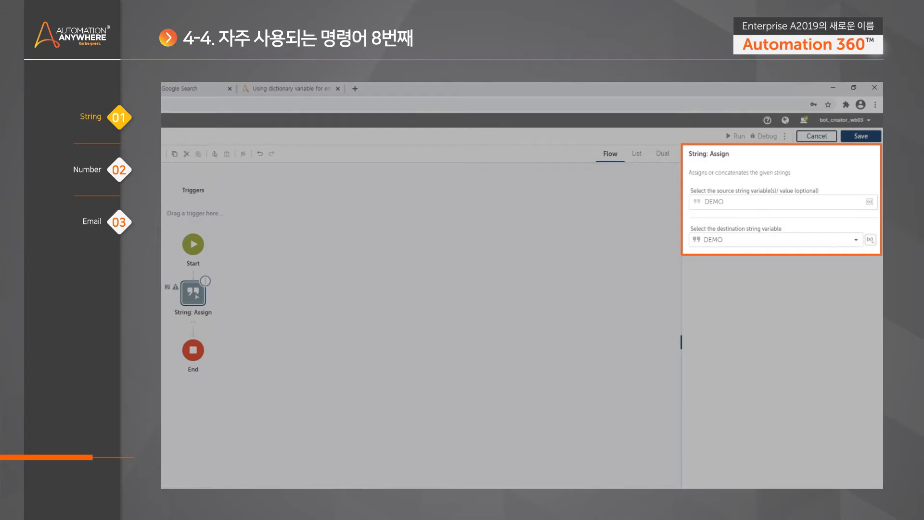
# Step: Clear the Assign action's source value and insert the user-defined variable String_A instead
pyautogui.click(711, 201)
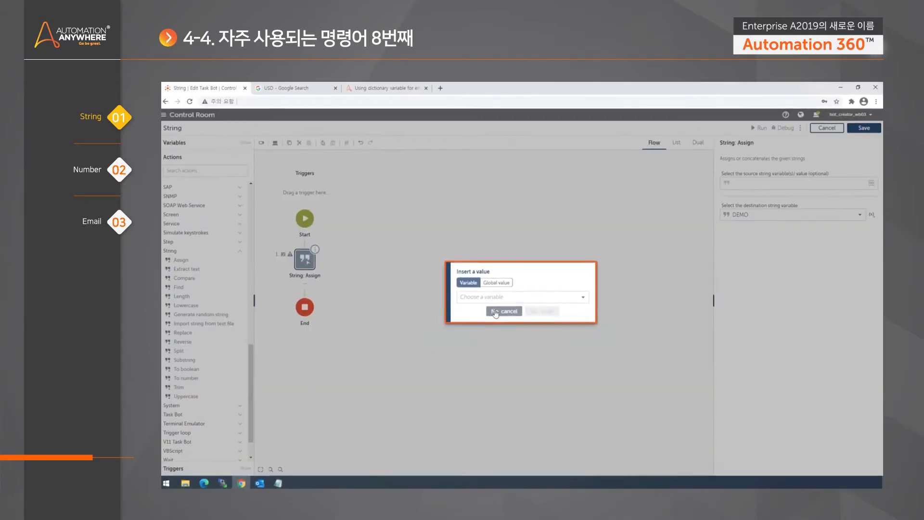
pyautogui.click(496, 311)
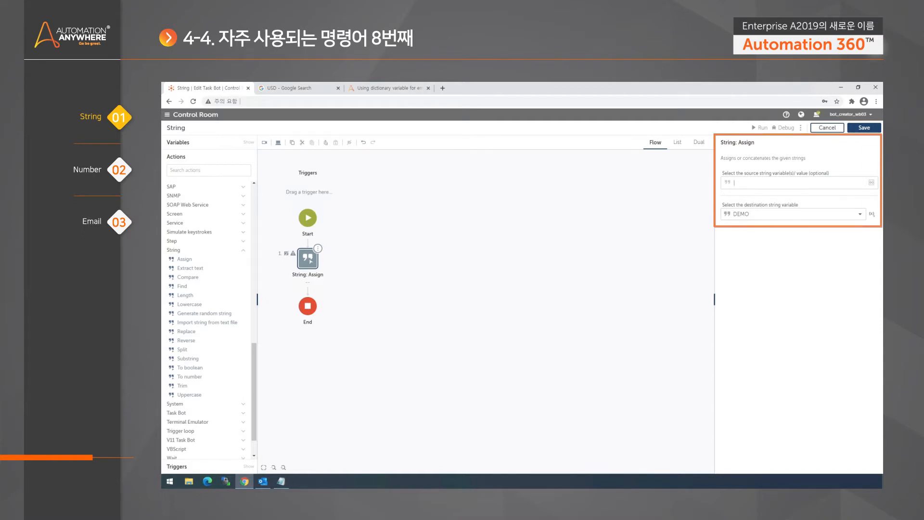
pyautogui.click(871, 183)
pyautogui.click(539, 297)
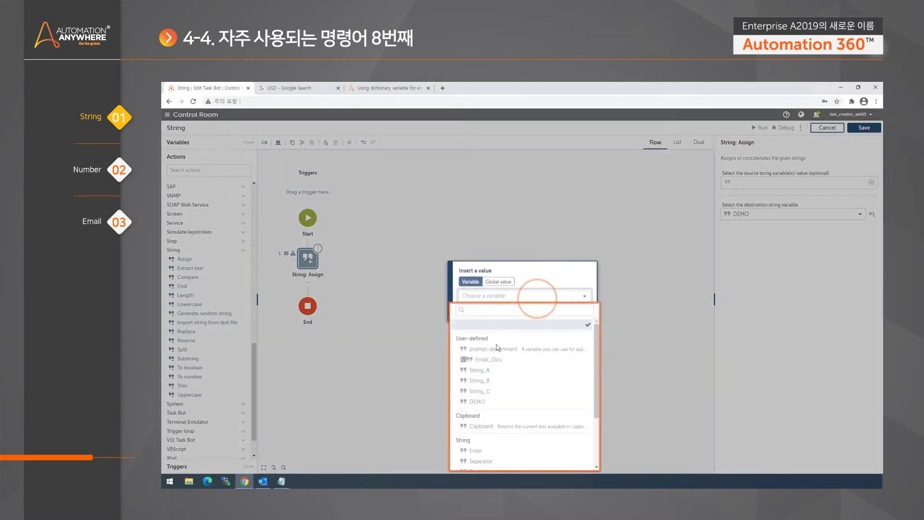
pyautogui.click(492, 370)
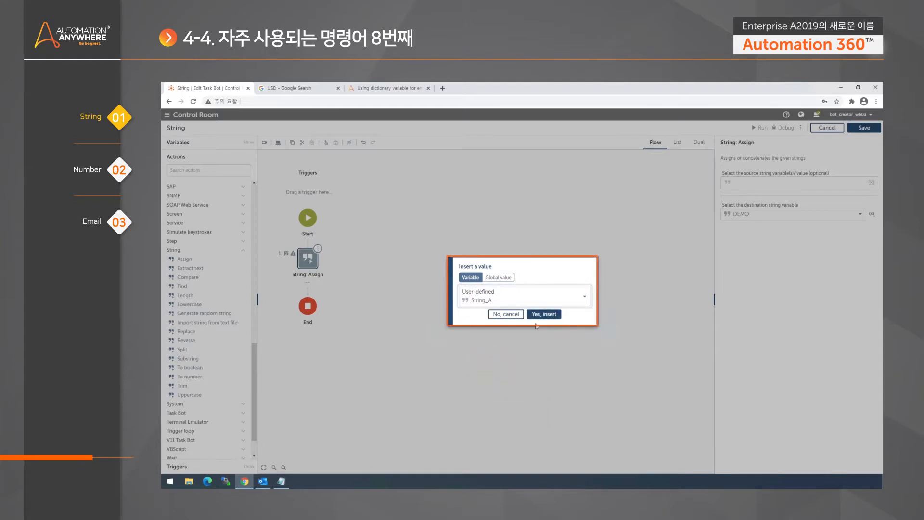
pyautogui.click(538, 314)
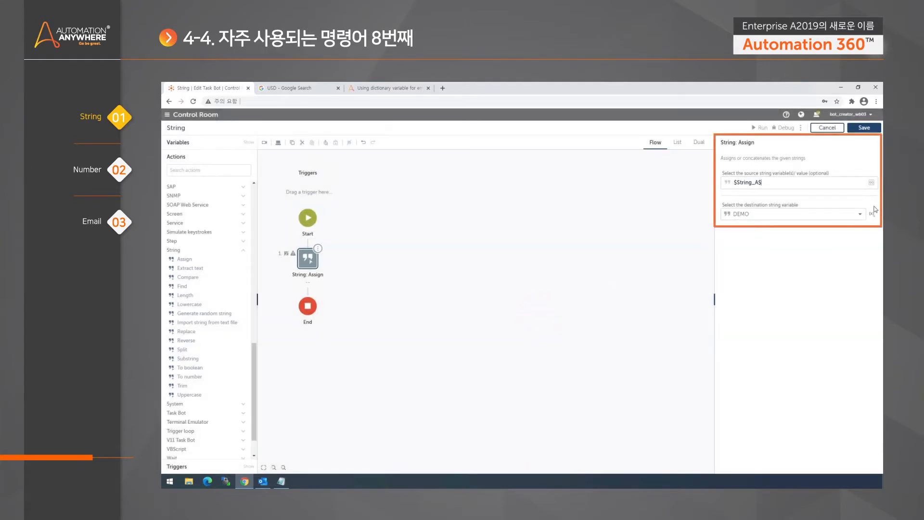
# Step: Append the String_B variable and the text 님 to the Assign action's source string
pyautogui.click(871, 182)
pyautogui.click(576, 296)
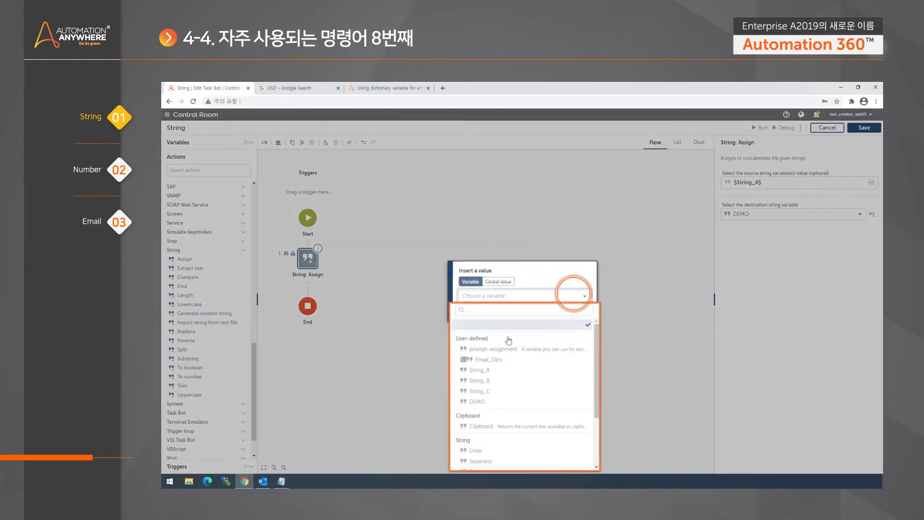
pyautogui.click(504, 381)
pyautogui.click(542, 372)
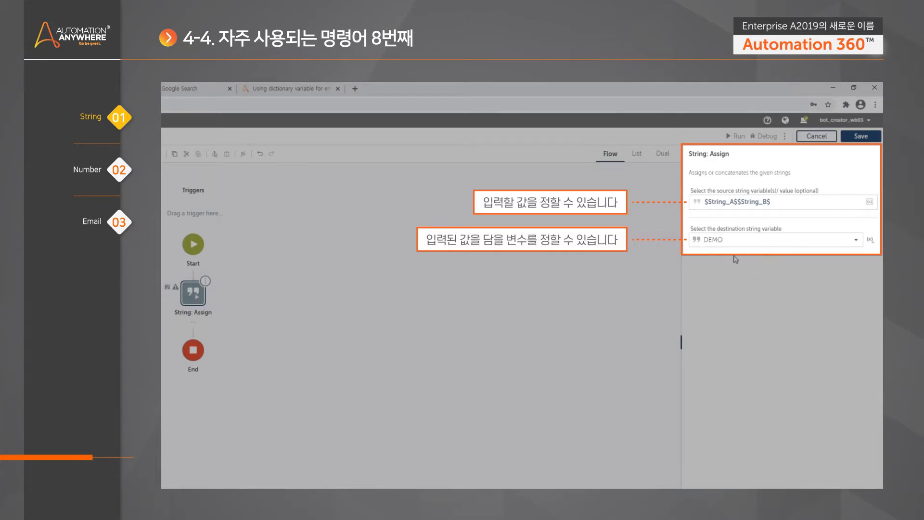
pyautogui.click(770, 202)
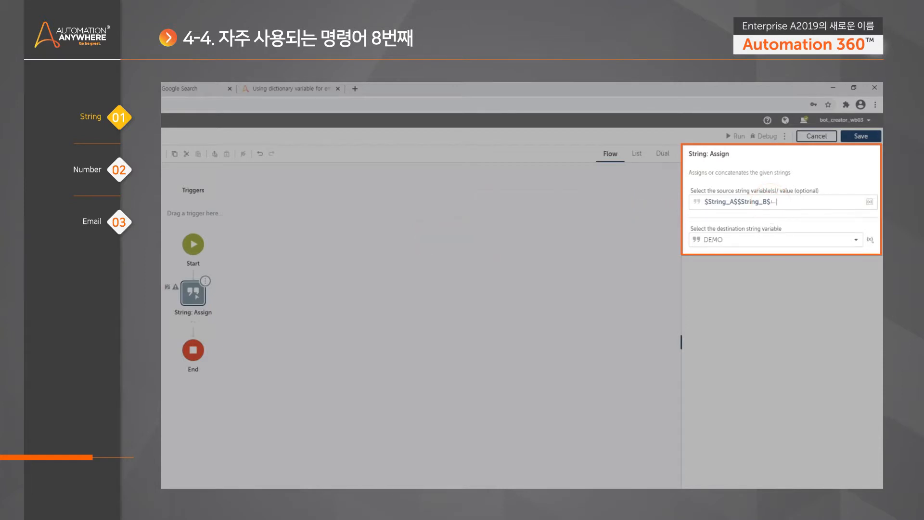
pyautogui.click(716, 202)
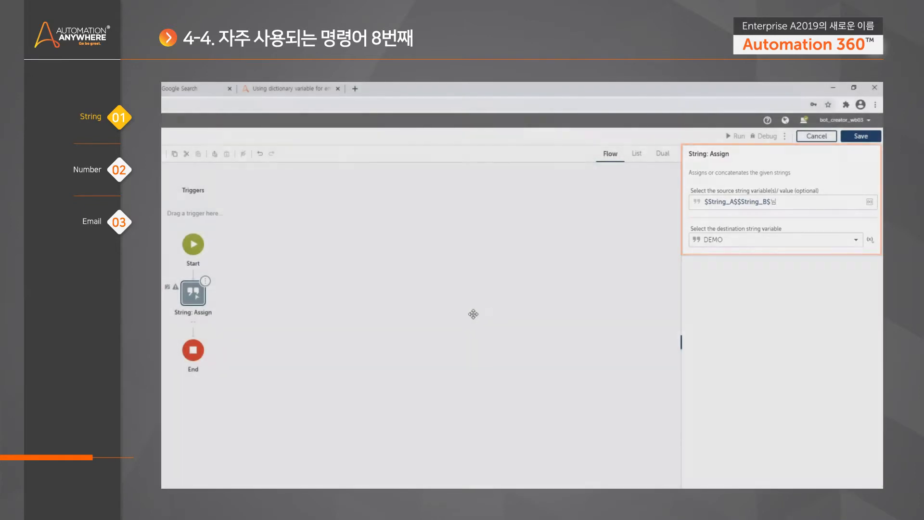
pyautogui.click(454, 305)
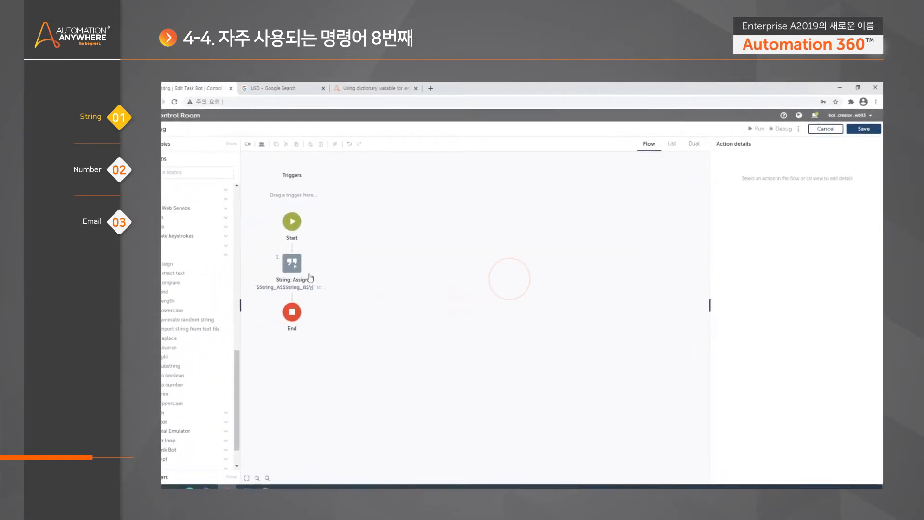
pyautogui.click(312, 270)
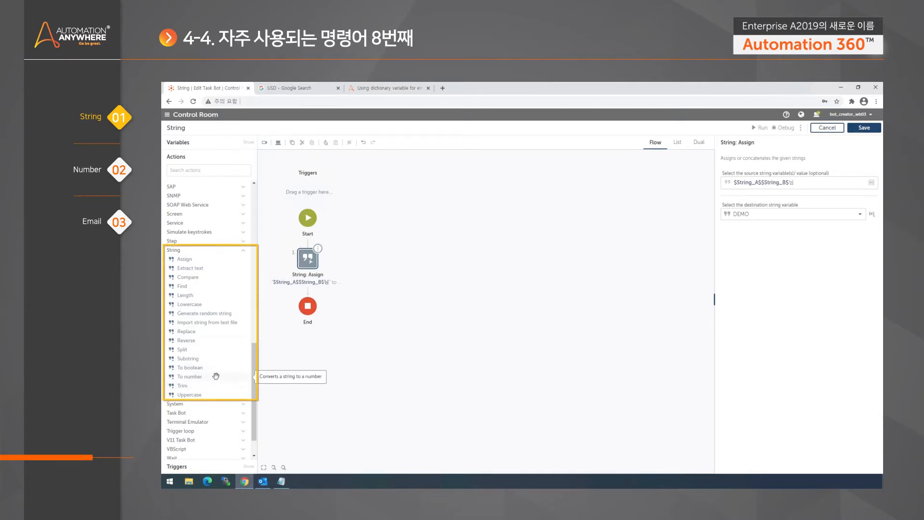
# Step: Add a String: To number action after Assign with the string 20, creating a number variable named NewLine for its output
pyautogui.moveTo(216, 375); pyautogui.dragTo(319, 293)
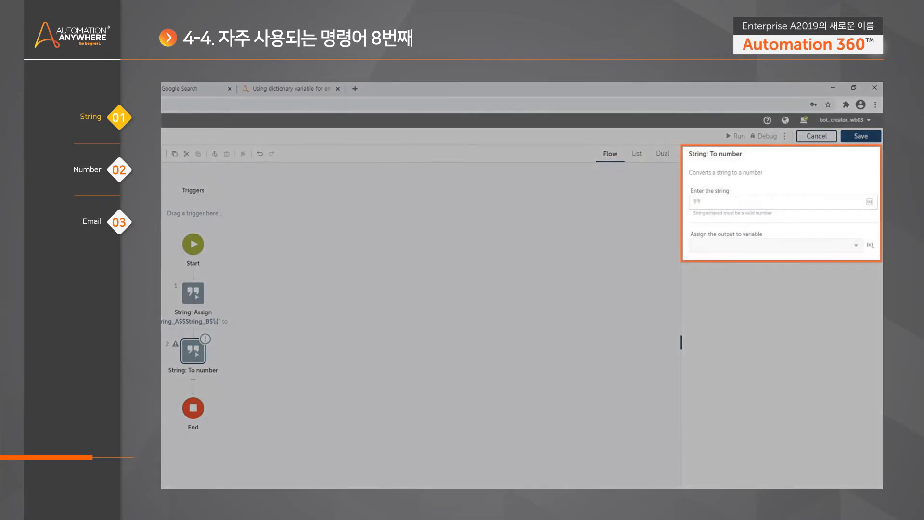
pyautogui.click(707, 202)
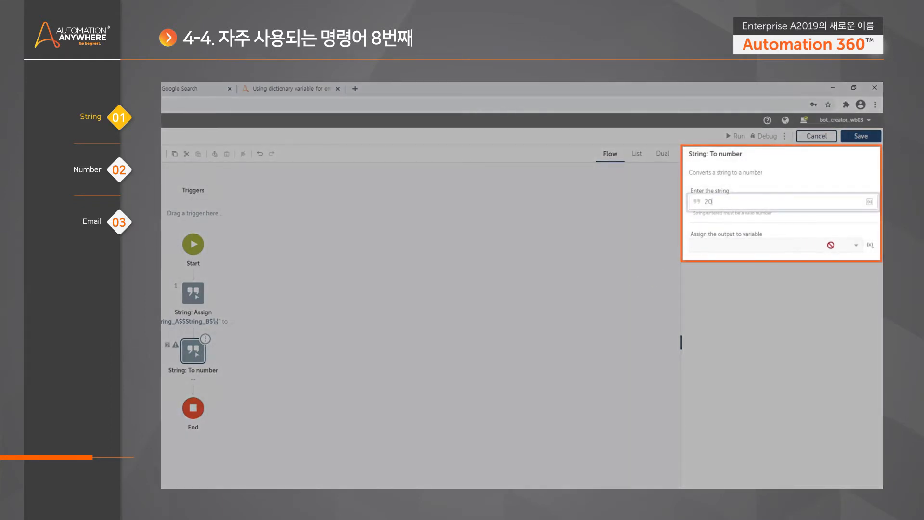
pyautogui.click(869, 245)
pyautogui.click(784, 285)
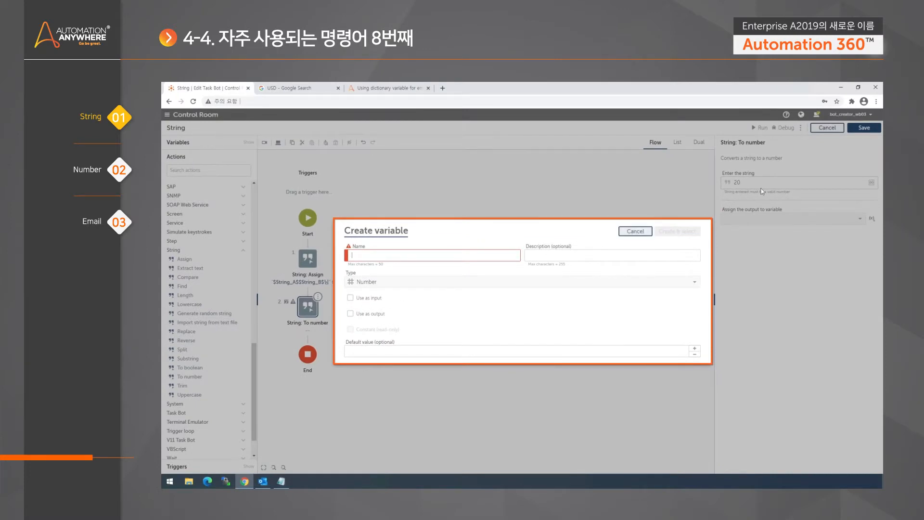
pyautogui.write('NewLin')
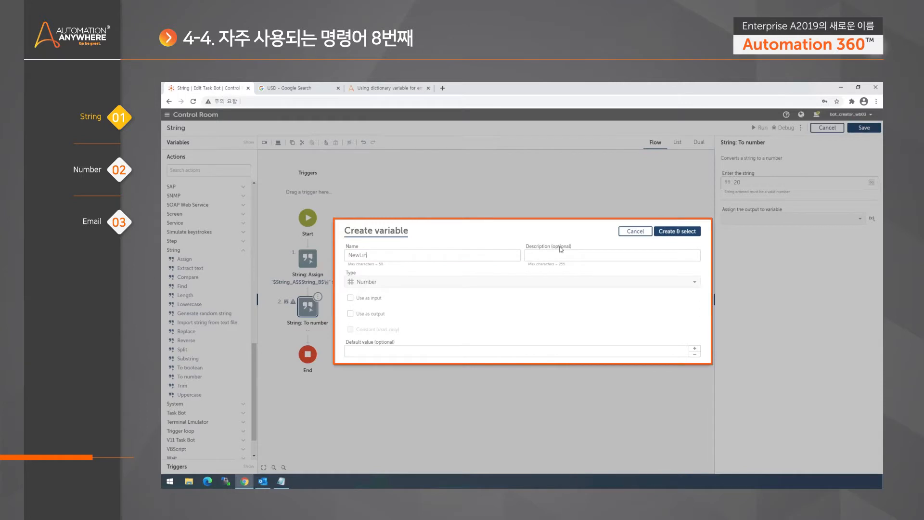
pyautogui.click(674, 230)
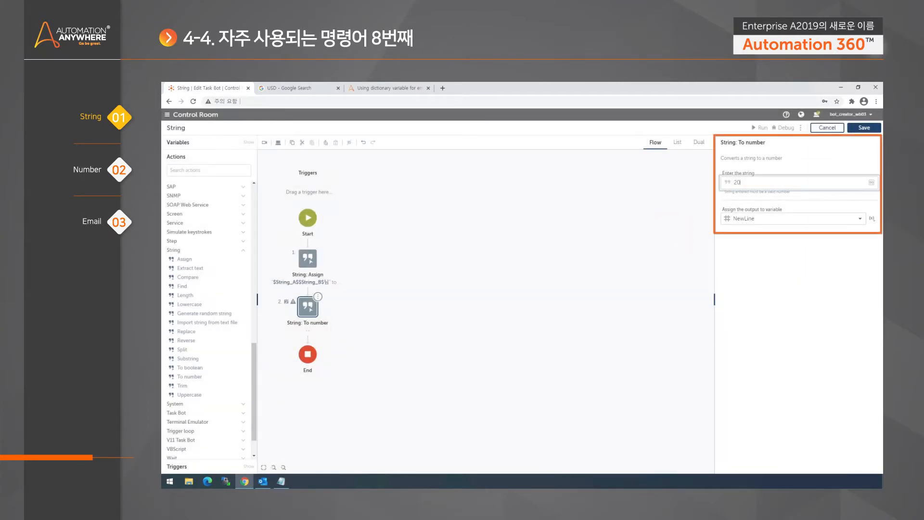
# Step: Examine the variables available for the To number action's string without inserting one
pyautogui.click(871, 183)
pyautogui.click(498, 300)
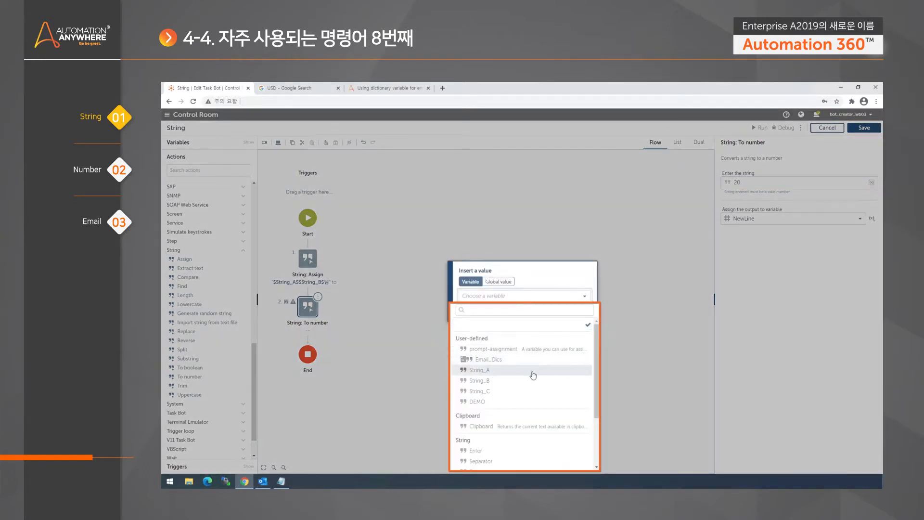
pyautogui.click(558, 279)
pyautogui.click(512, 312)
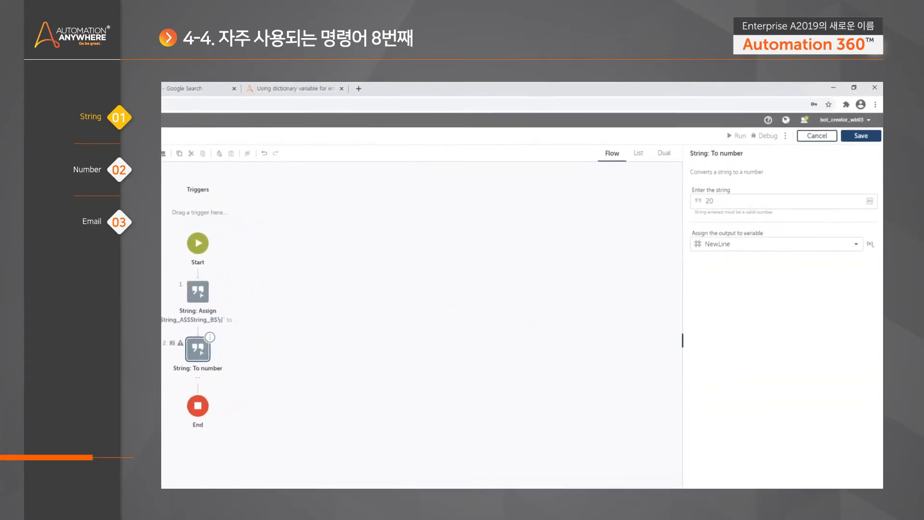
# Step: Clear the To number action's string, try the non-numeric text DEMO in it, and replace that with 20
pyautogui.moveTo(717, 201); pyautogui.dragTo(601, 191)
pyautogui.press('BackSpace')
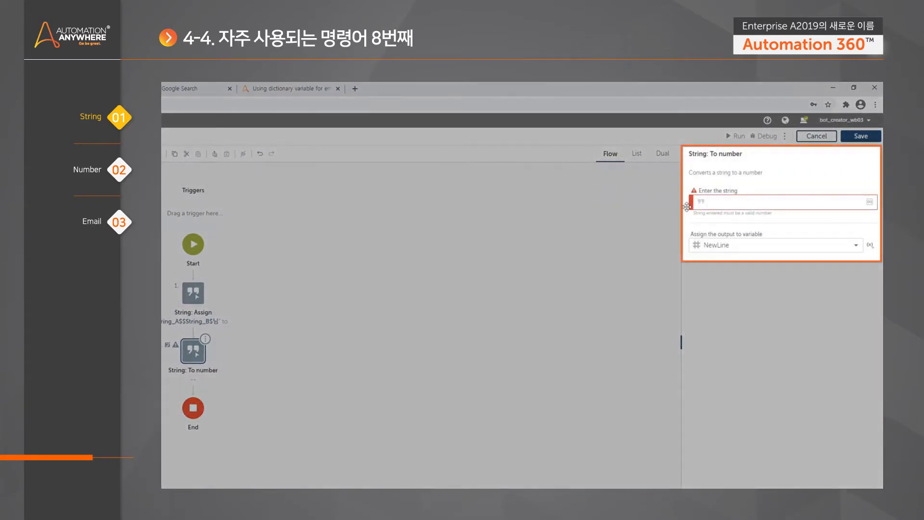
pyautogui.moveTo(691, 217); pyautogui.dragTo(773, 217)
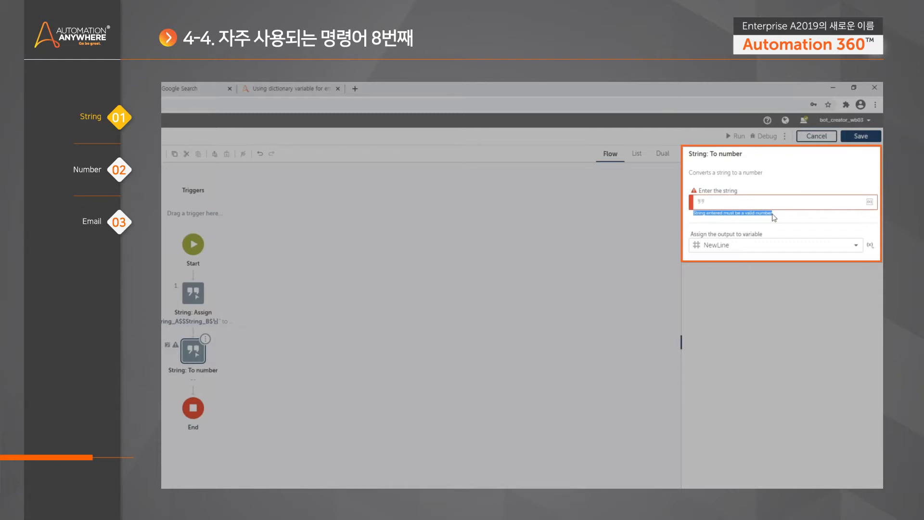
pyautogui.click(765, 218)
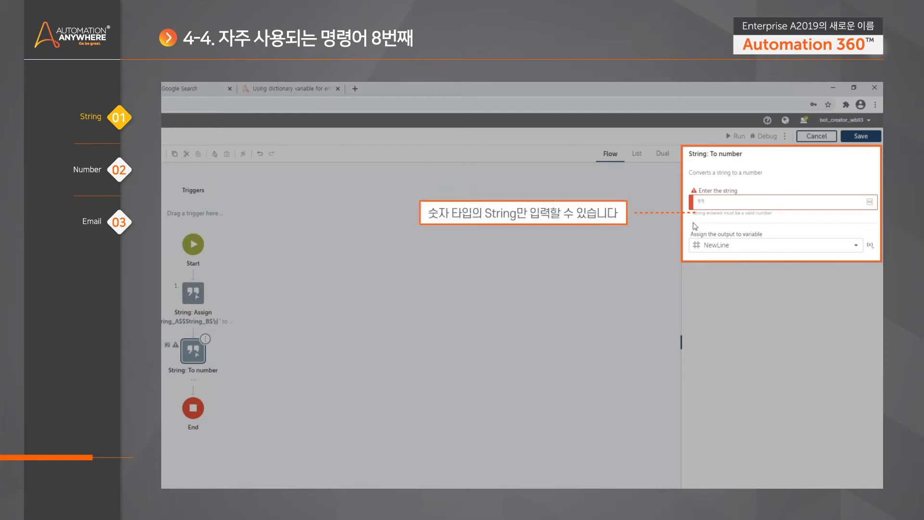
pyautogui.click(696, 202)
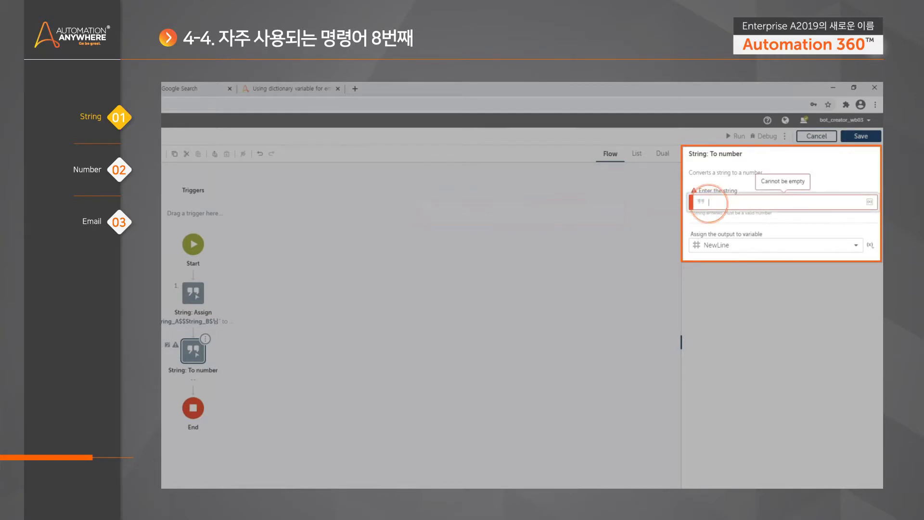
pyautogui.write('ㅇ')
pyautogui.hotkey('ctrl', 'a')
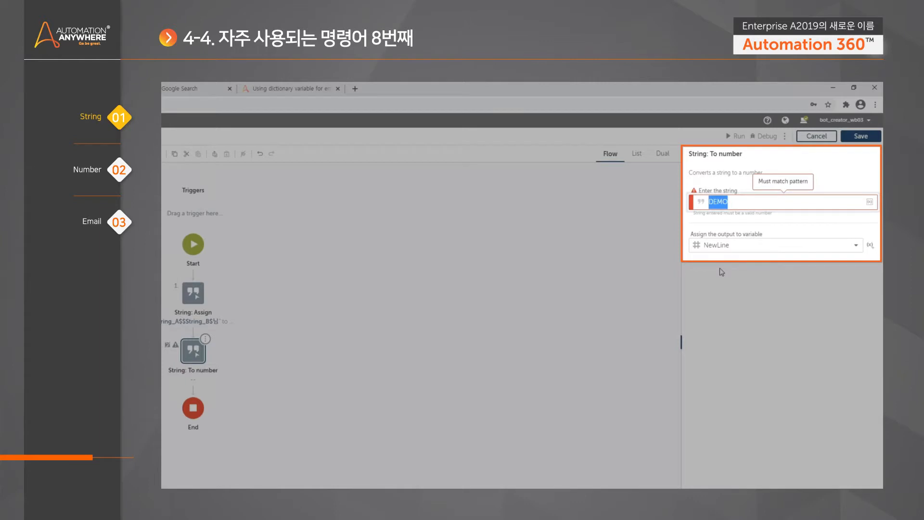
pyautogui.write('20')
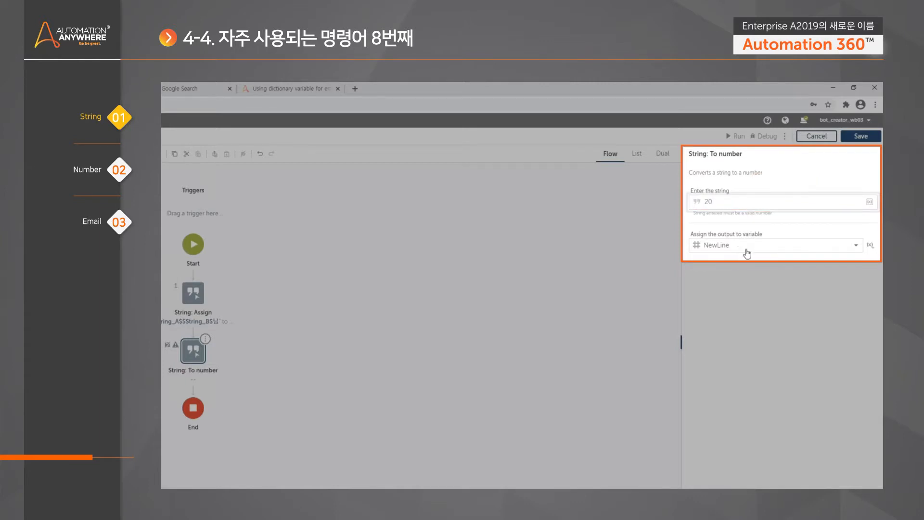
# Step: Clear the To number action's string and check which variables could be inserted, without choosing one
pyautogui.doubleClick(708, 202)
pyautogui.press('BackSpace')
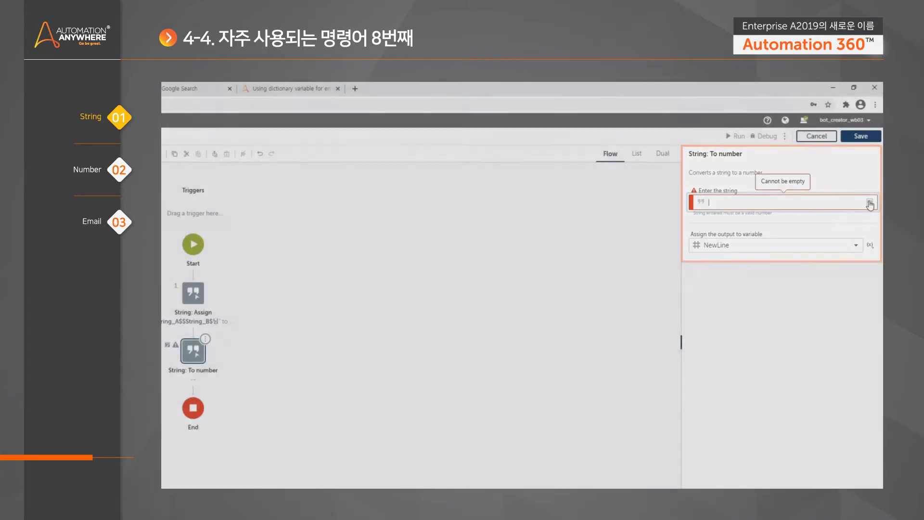
pyautogui.click(869, 202)
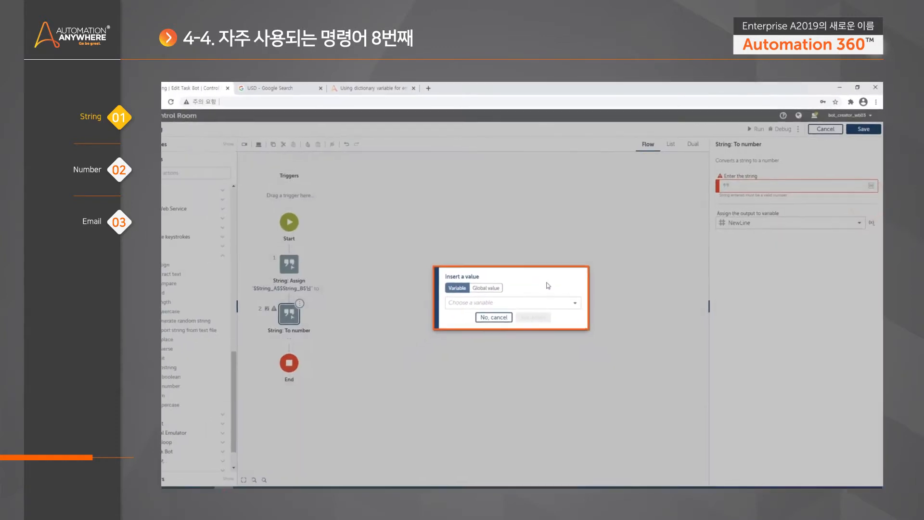
pyautogui.click(528, 336)
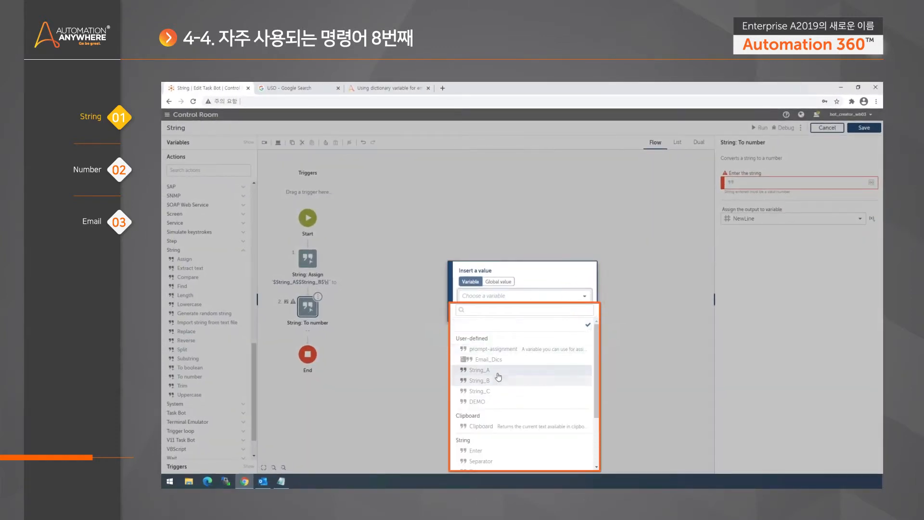
pyautogui.click(540, 280)
pyautogui.click(513, 311)
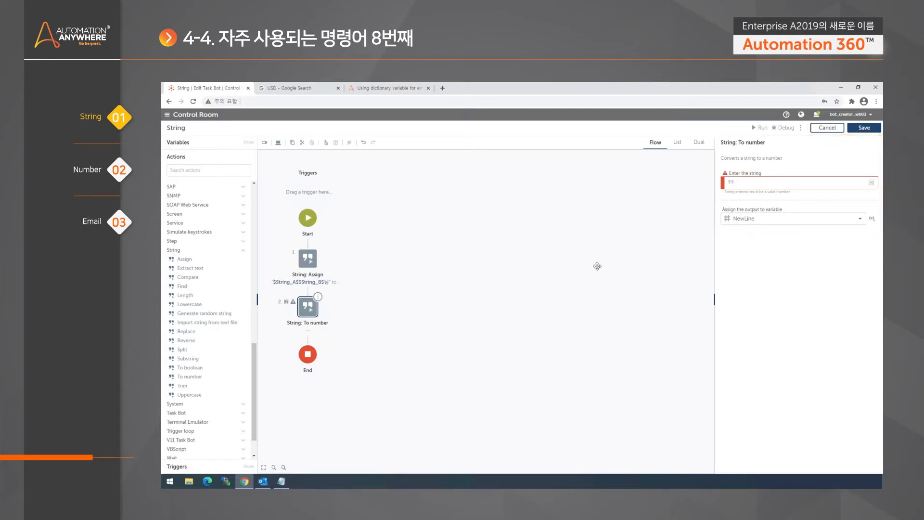
# Step: Delete the String: To number action from the flow
pyautogui.click(318, 296)
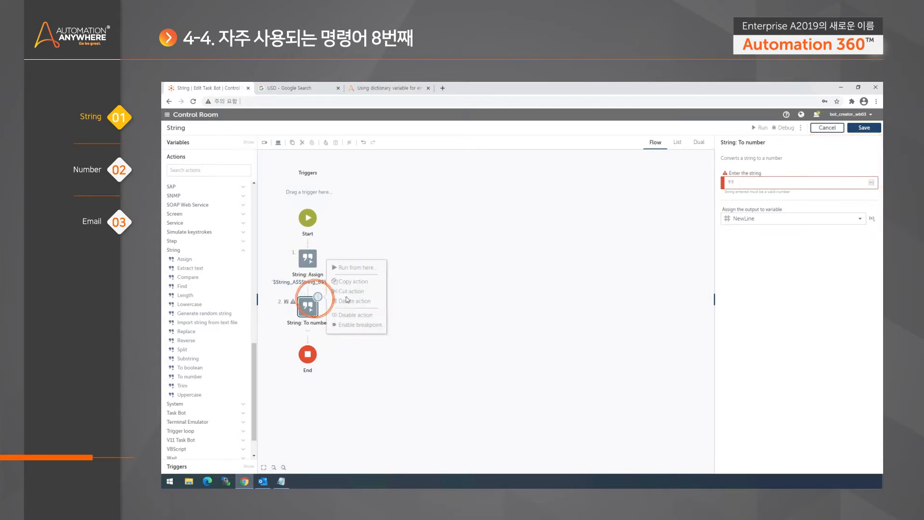
pyautogui.click(348, 304)
pyautogui.click(384, 258)
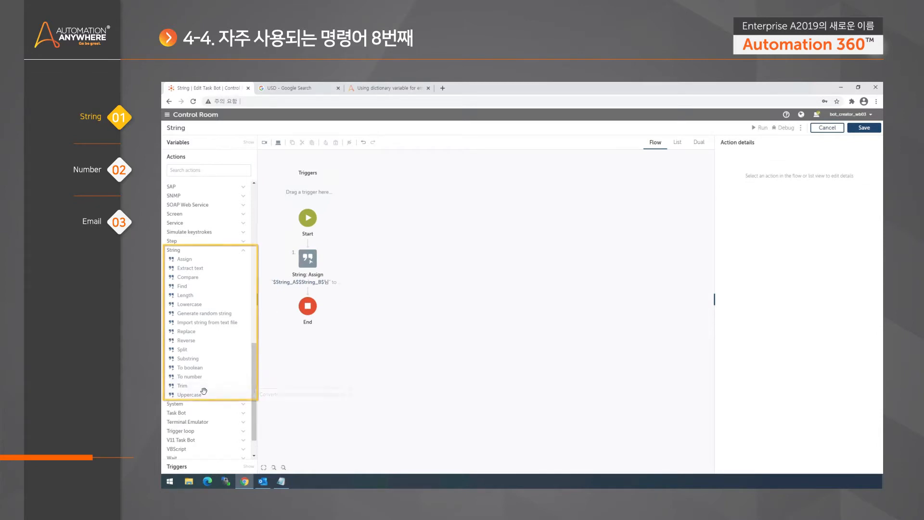
# Step: Add a String: Trim action after Assign to view its options, and delete it again
pyautogui.moveTo(205, 387); pyautogui.dragTo(313, 289)
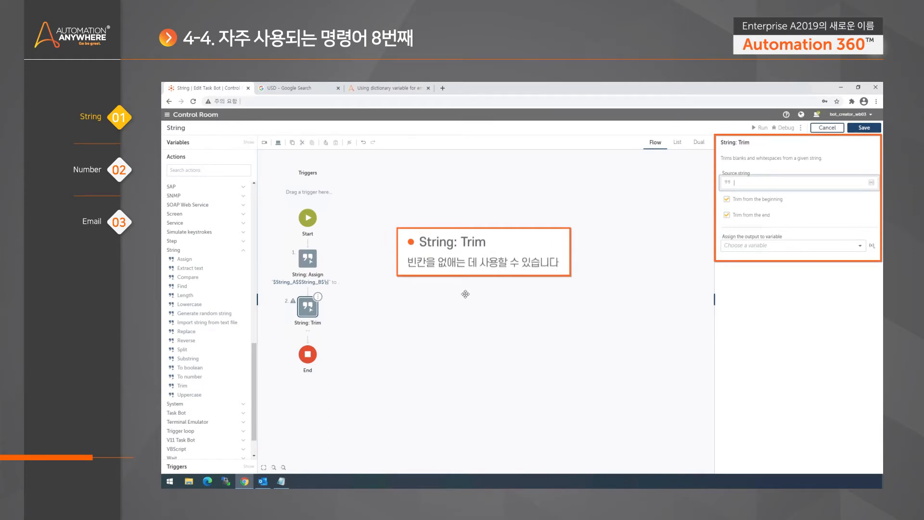
pyautogui.click(318, 297)
pyautogui.click(356, 298)
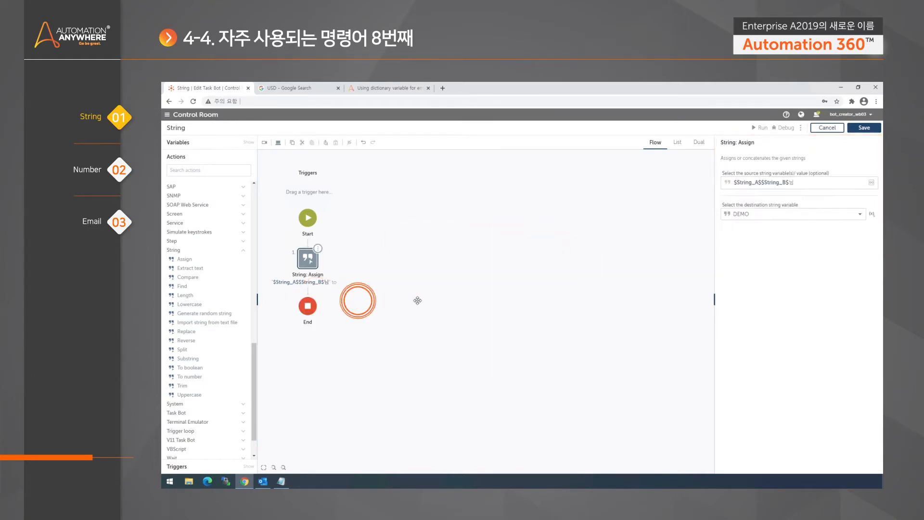
# Step: Replace the String: Assign action with a String: Extract text action and look through its options
pyautogui.click(318, 249)
pyautogui.click(354, 253)
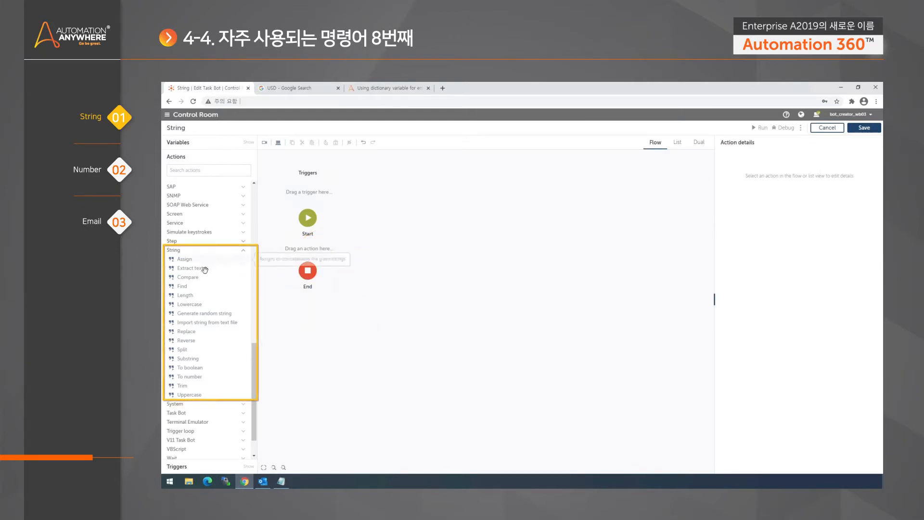
pyautogui.moveTo(204, 267); pyautogui.dragTo(312, 258)
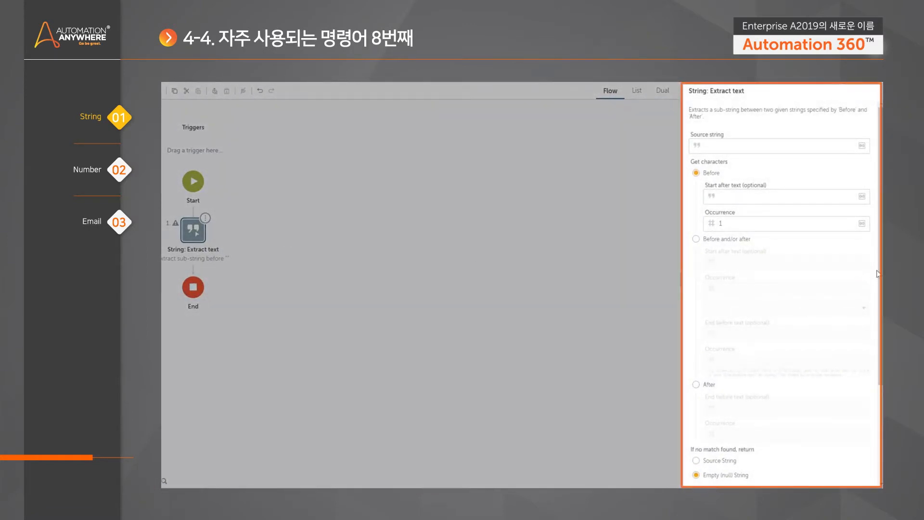
pyautogui.moveTo(879, 268); pyautogui.dragTo(879, 364)
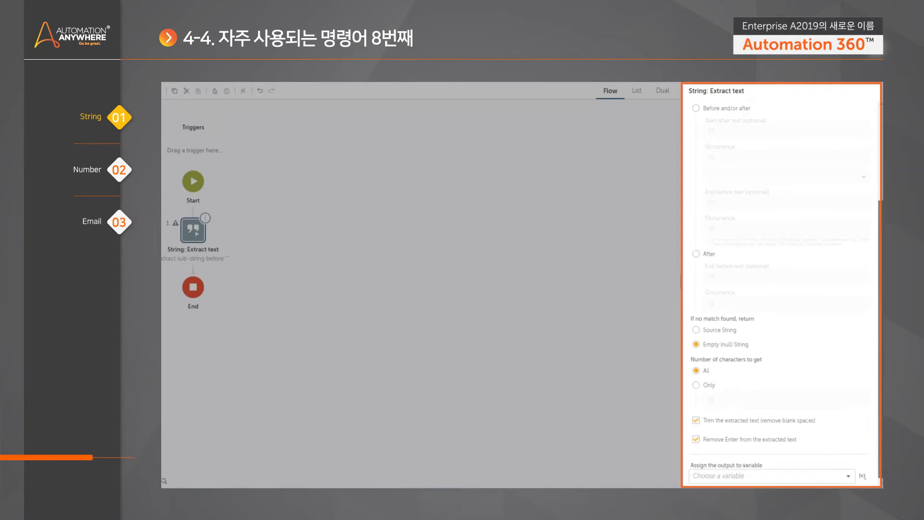
pyautogui.scroll(3, 862, 255)
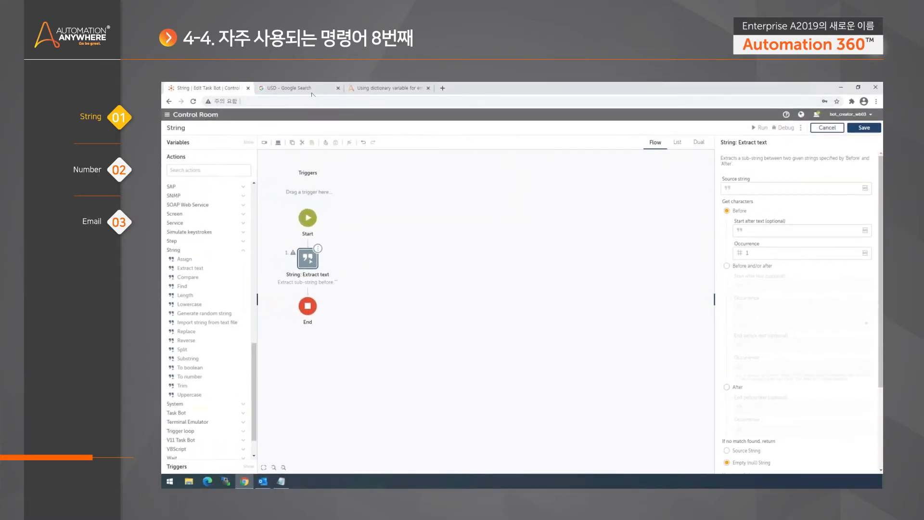
# Step: Examine the US dollar exchange rate text on the USD Google Search page, and return to the bot editor
pyautogui.click(312, 89)
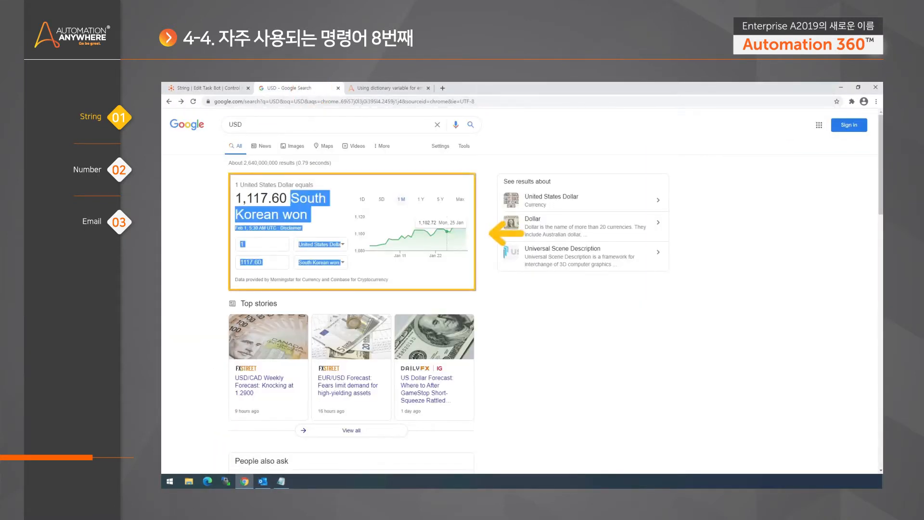
pyautogui.moveTo(235, 185); pyautogui.dragTo(310, 214)
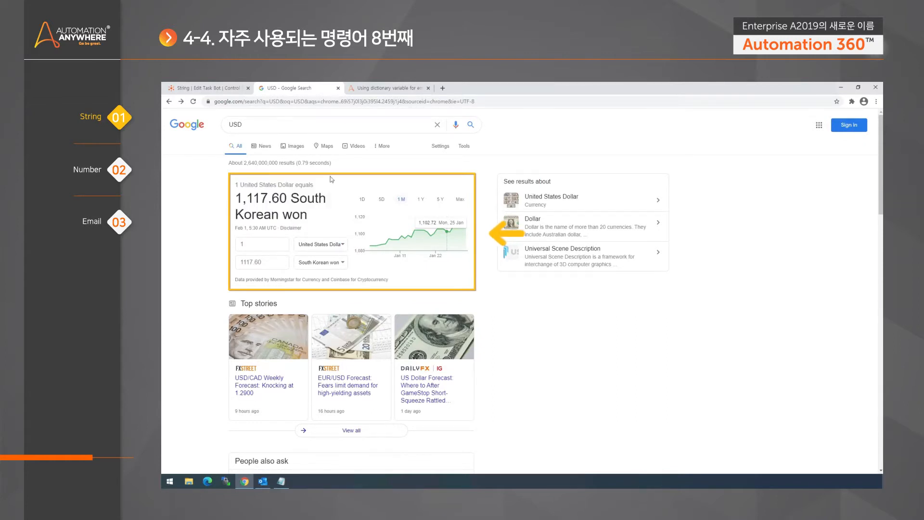
pyautogui.click(231, 88)
# Step: Add a Recorder: Capture action before the String: Extract text action
pyautogui.click(242, 171)
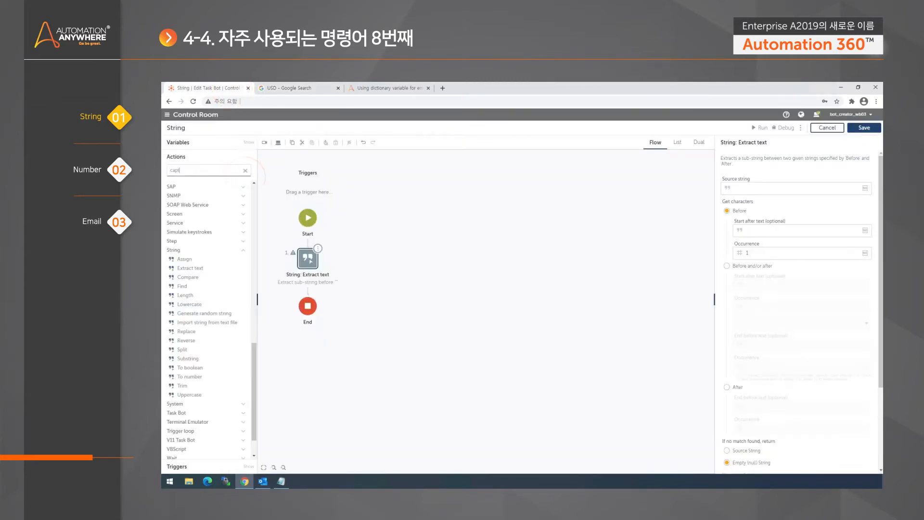
pyautogui.scroll(-5, 183, 380)
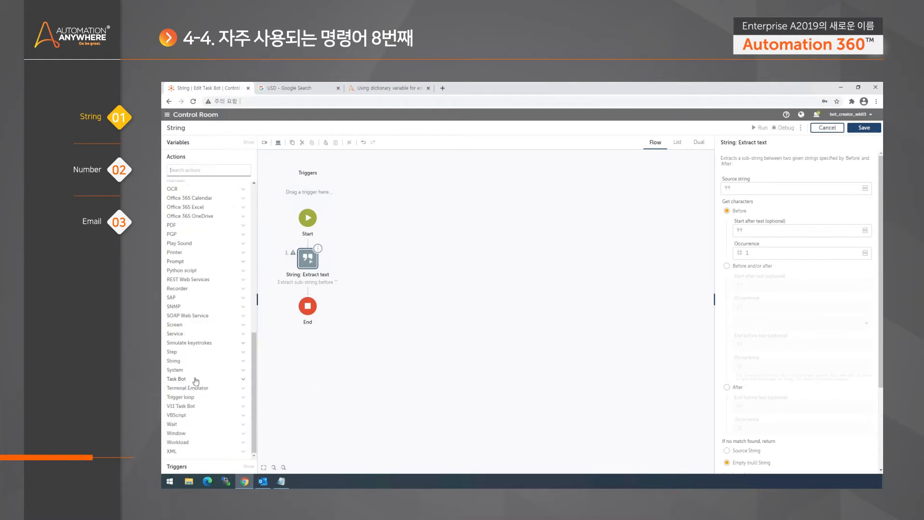
pyautogui.click(182, 288)
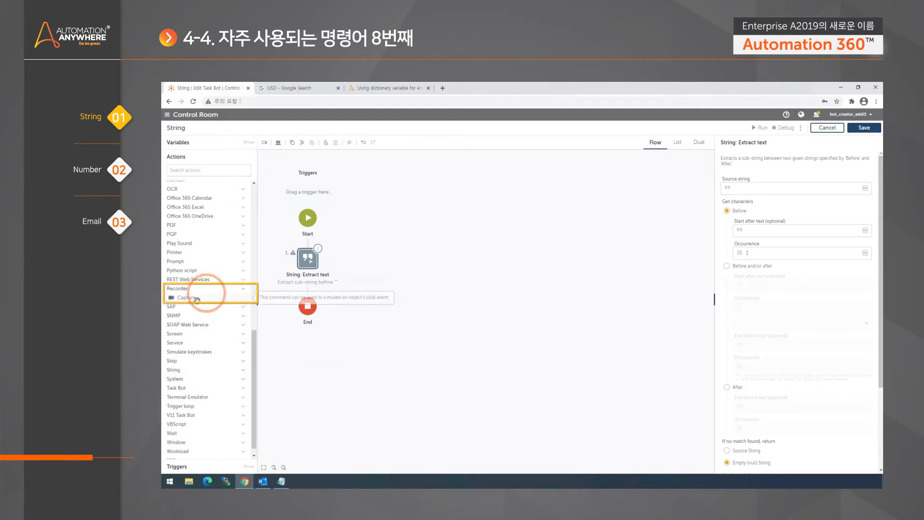
pyautogui.moveTo(187, 297); pyautogui.dragTo(310, 248)
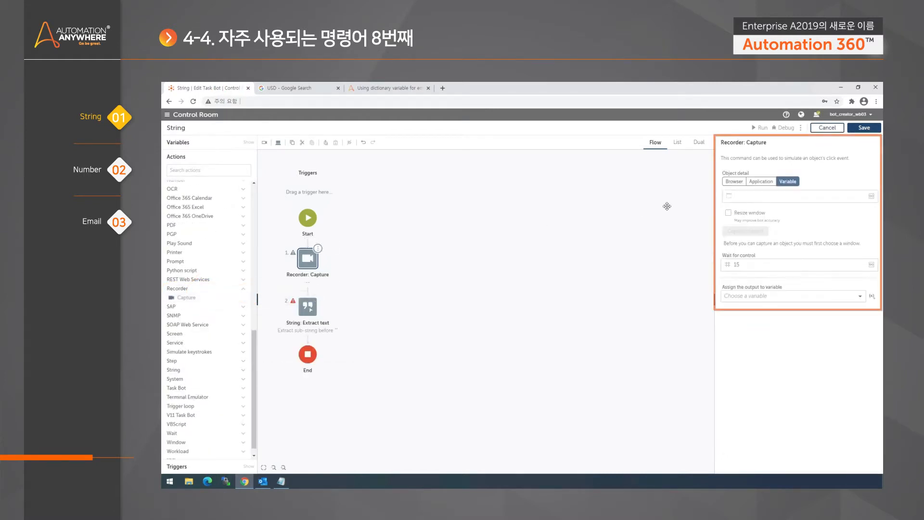
# Step: Set the capture source to the USD - Google Search browser tab and capture its South Korean won exchange rate text
pyautogui.click(734, 181)
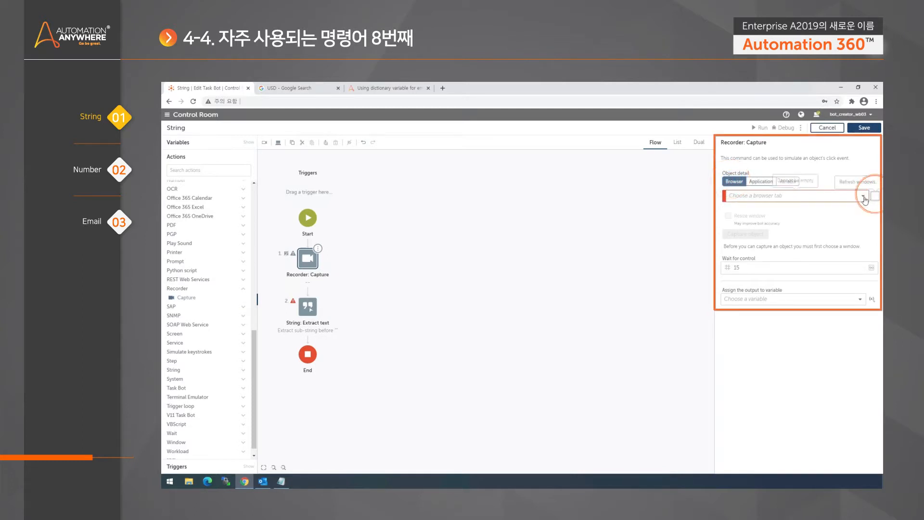
pyautogui.click(862, 196)
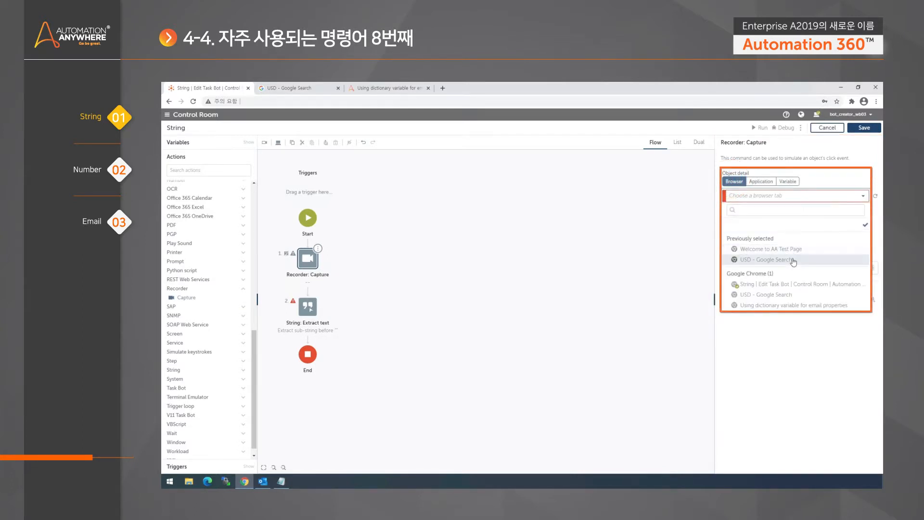
pyautogui.click(765, 259)
pyautogui.click(758, 317)
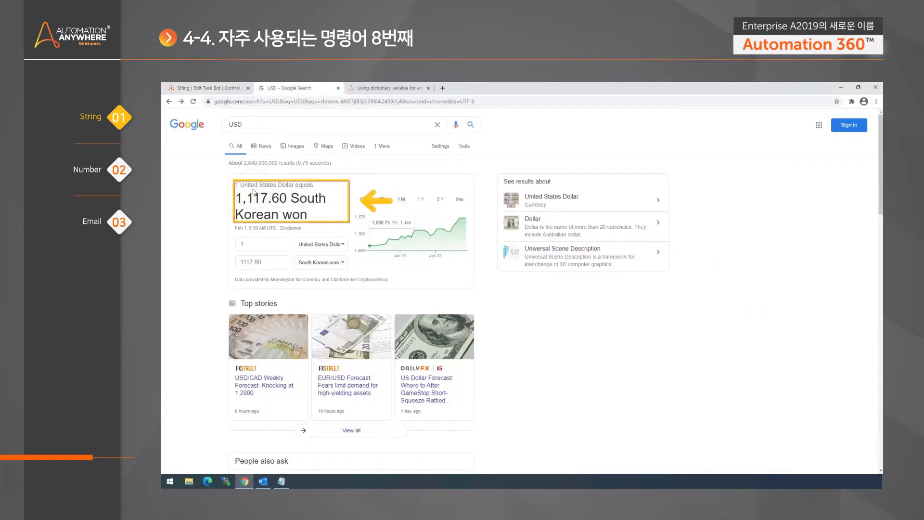
pyautogui.click(220, 91)
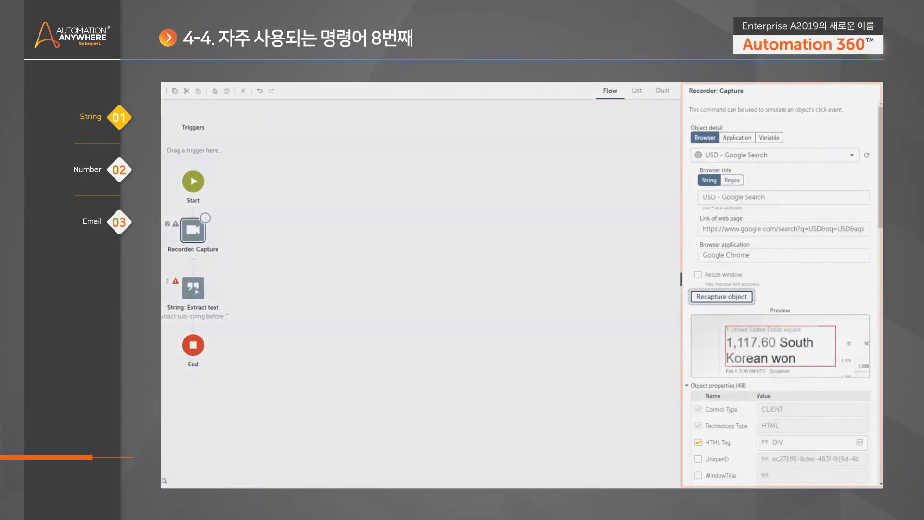
# Step: Copy the property name HTML InnerText from the captured object's properties
pyautogui.scroll(-5, 812, 399)
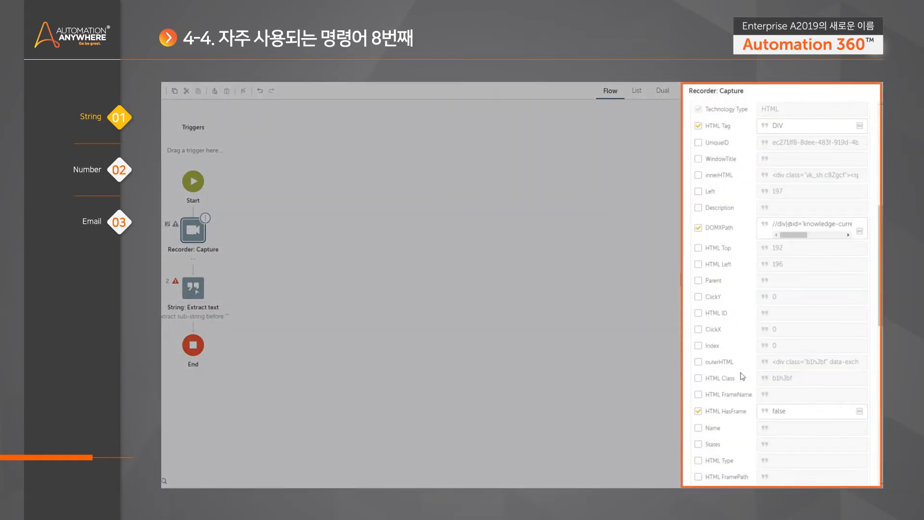
pyautogui.scroll(-1, 743, 375)
pyautogui.scroll(-2, 741, 330)
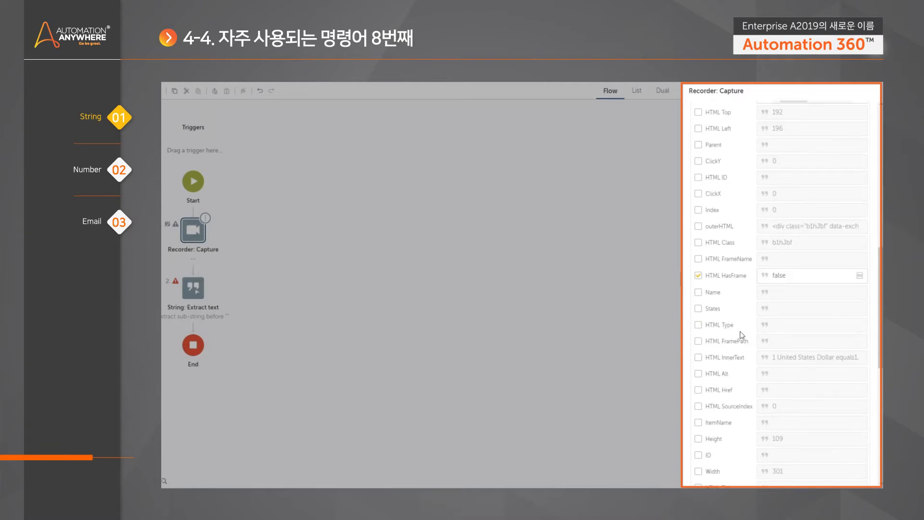
pyautogui.moveTo(748, 361); pyautogui.dragTo(704, 359)
pyautogui.rightClick(715, 360)
pyautogui.click(740, 365)
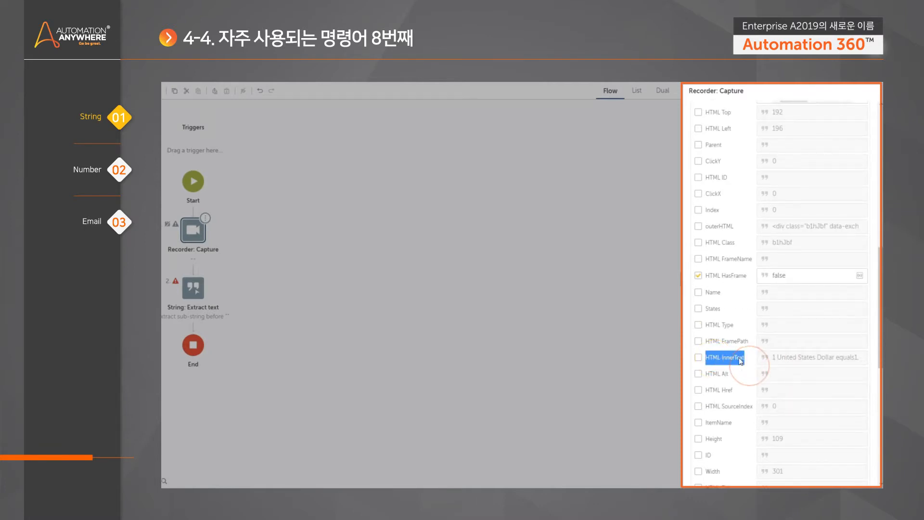
# Step: Set the captured object's action to Get property, with HTML InnerText as the property name
pyautogui.scroll(-8, 753, 409)
pyautogui.click(753, 406)
pyautogui.click(719, 330)
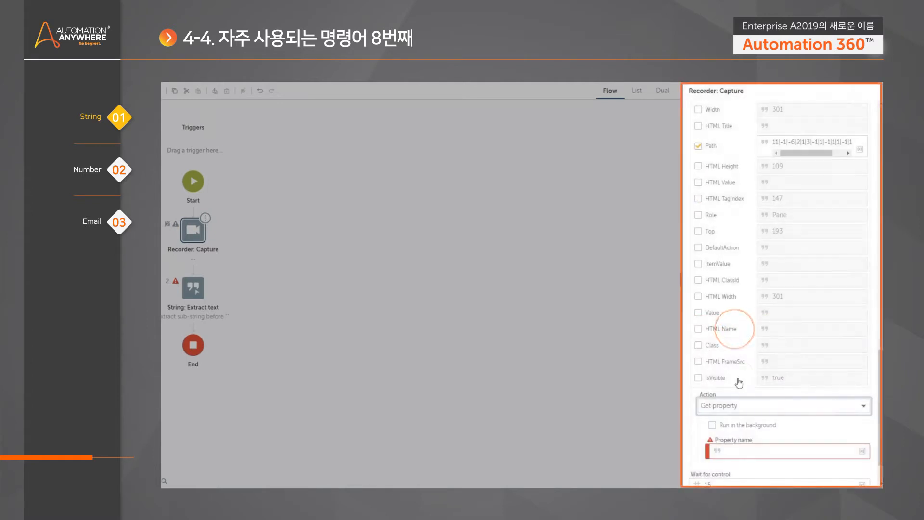
pyautogui.click(789, 401)
pyautogui.hotkey('ctrl', 'v')
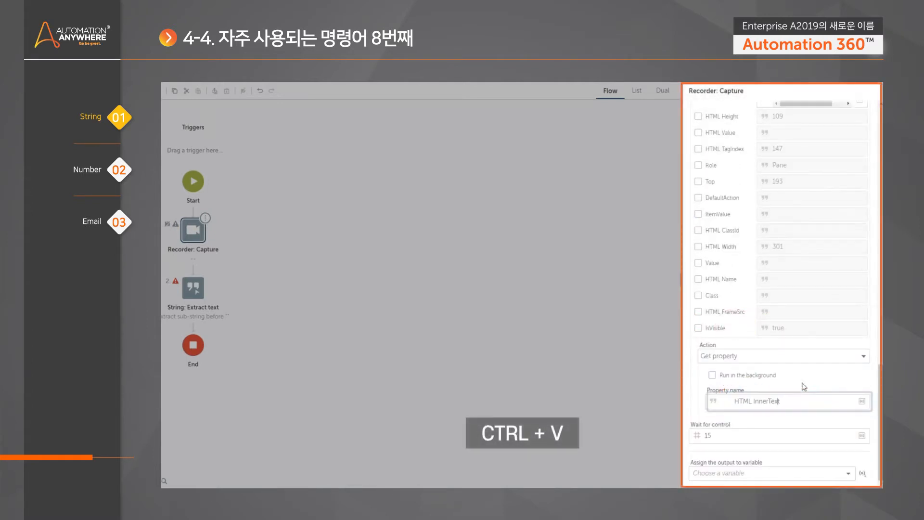
pyautogui.click(735, 401)
pyautogui.press('BackSpace')
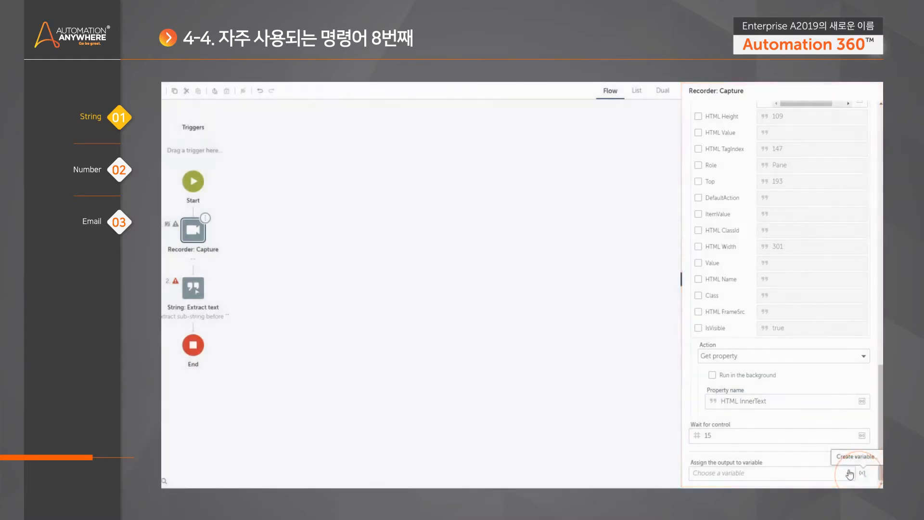
# Step: Create a String variable named Contents and assign the capture's output to it
pyautogui.click(862, 474)
pyautogui.write('Contents')
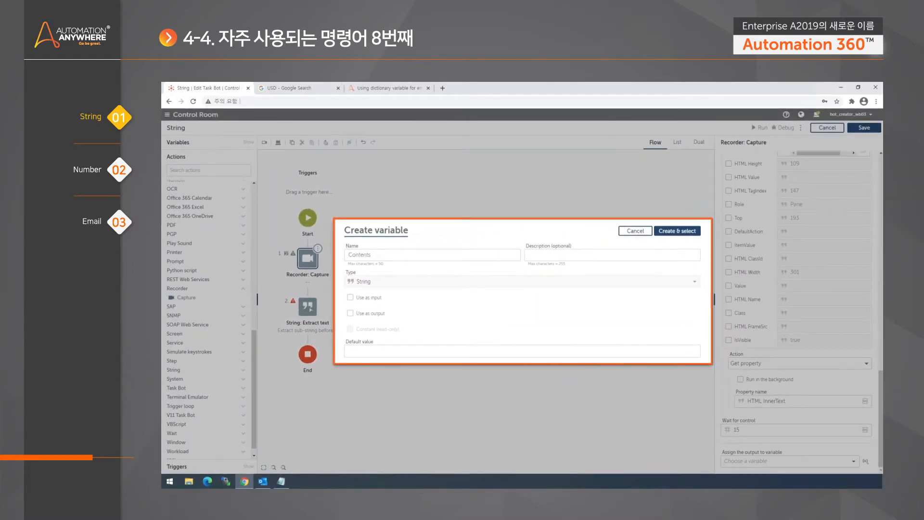
pyautogui.click(677, 231)
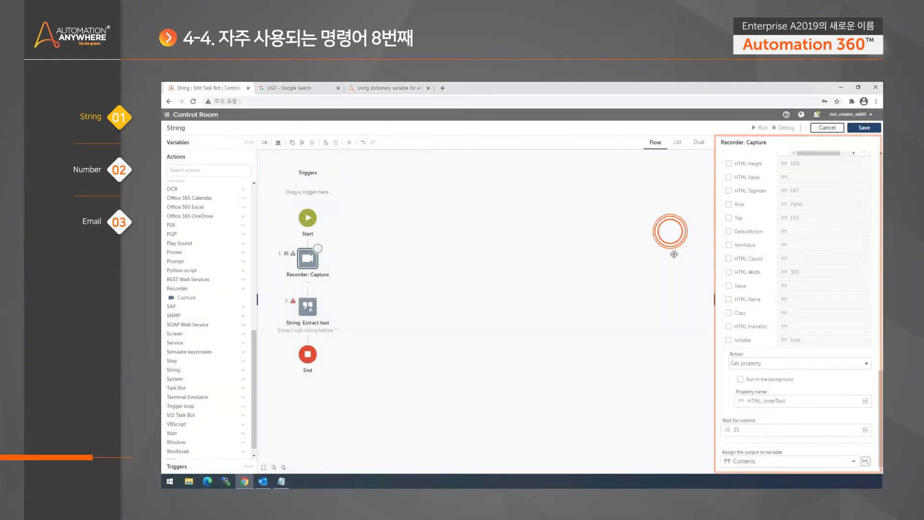
pyautogui.click(441, 296)
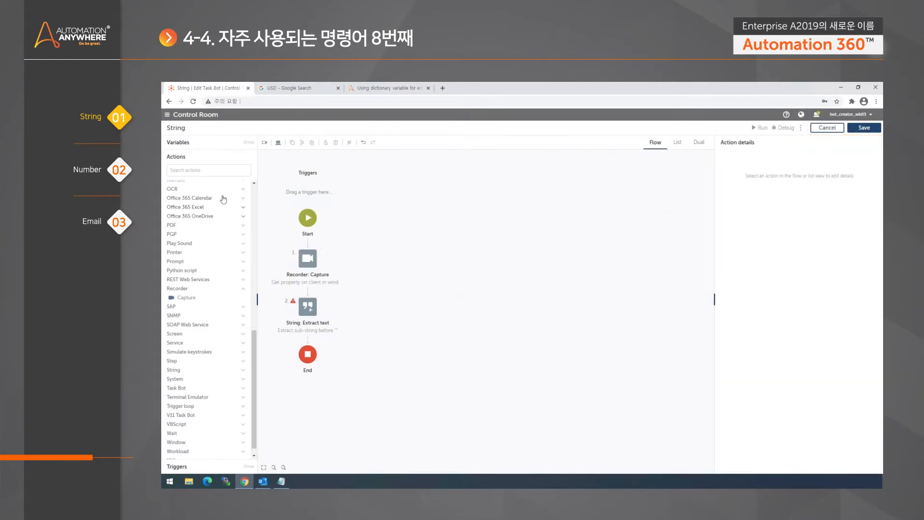
# Step: Add a Message box action between Recorder: Capture and String: Extract text that displays the Contents variable
pyautogui.click(243, 170)
pyautogui.write('mess')
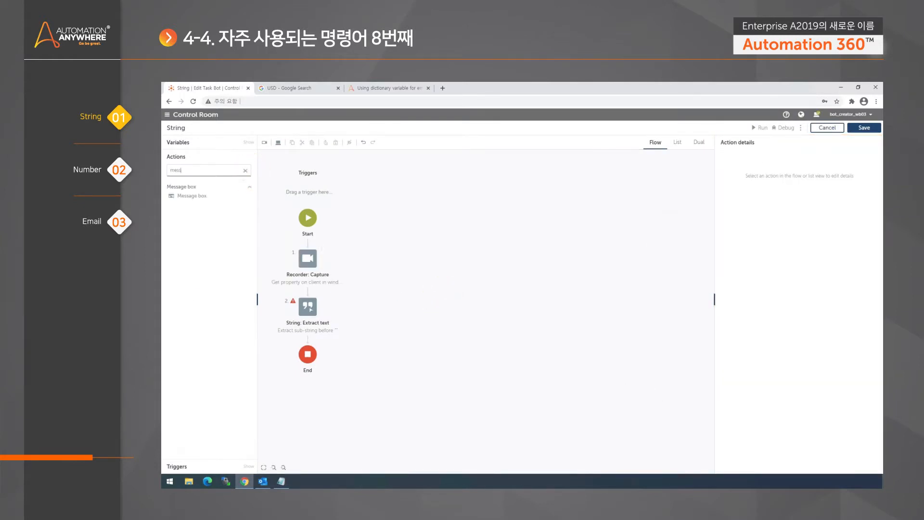
pyautogui.moveTo(208, 195); pyautogui.dragTo(308, 295)
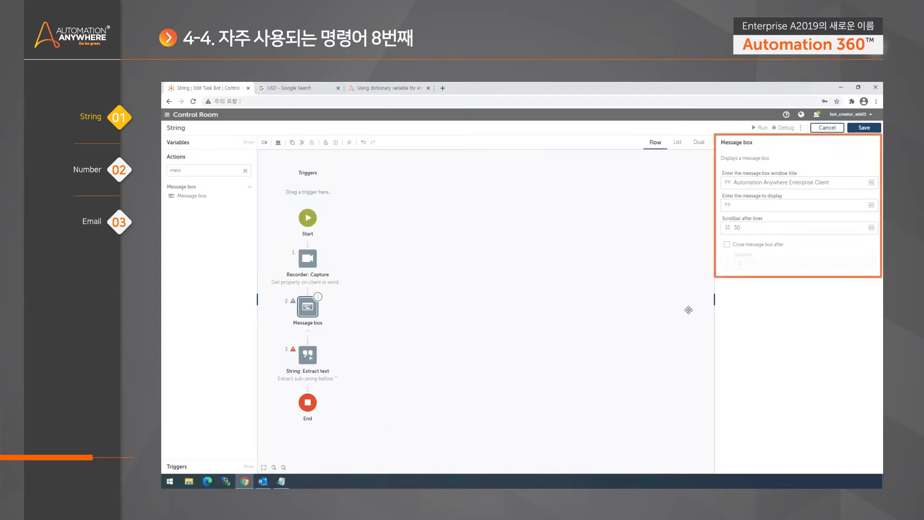
pyautogui.click(758, 206)
pyautogui.press('F2')
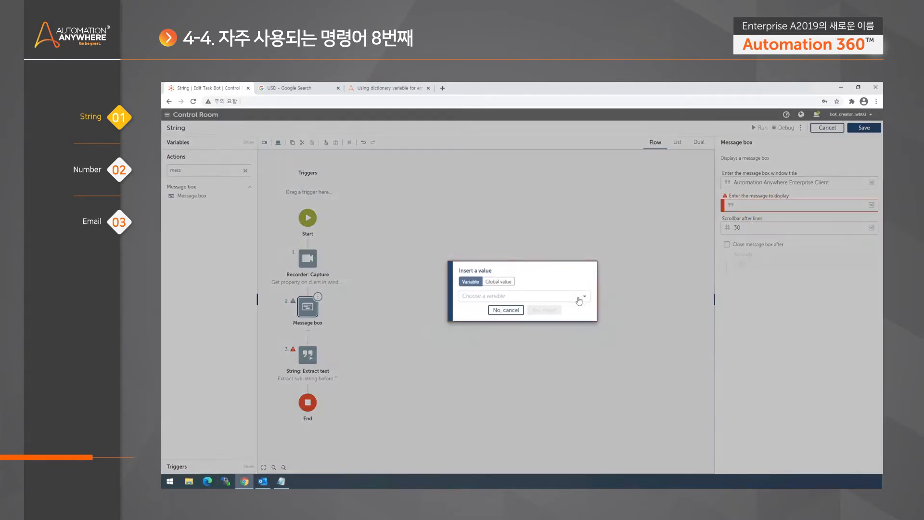
pyautogui.click(579, 297)
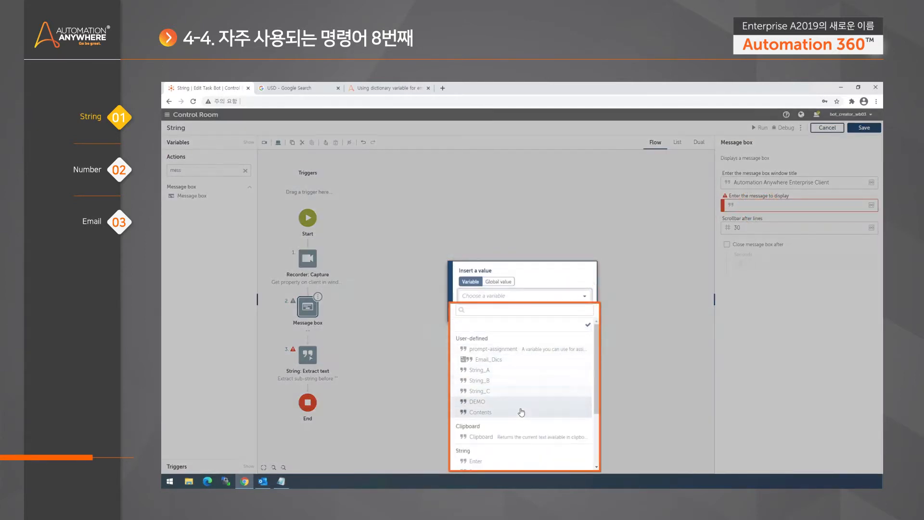
pyautogui.click(519, 410)
pyautogui.click(543, 314)
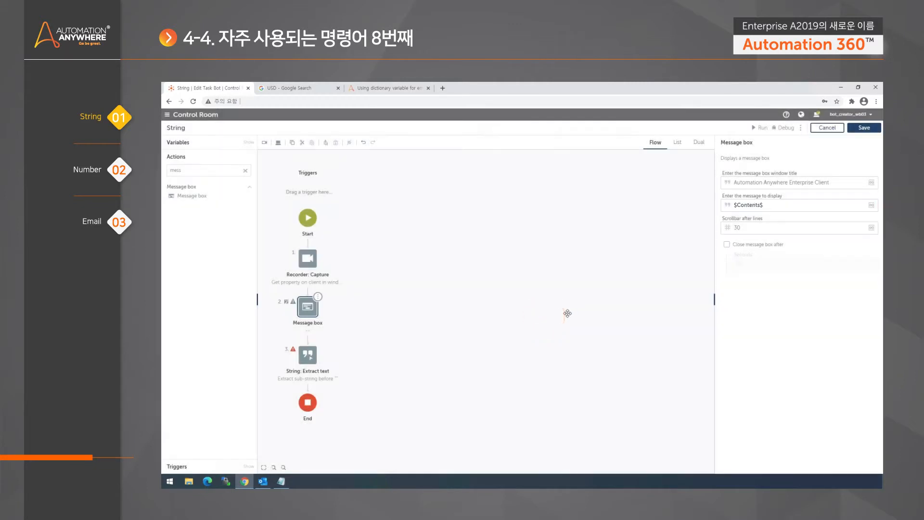
pyautogui.click(568, 313)
# Step: Disable the String: Extract text action in the flow
pyautogui.click(308, 355)
pyautogui.click(317, 344)
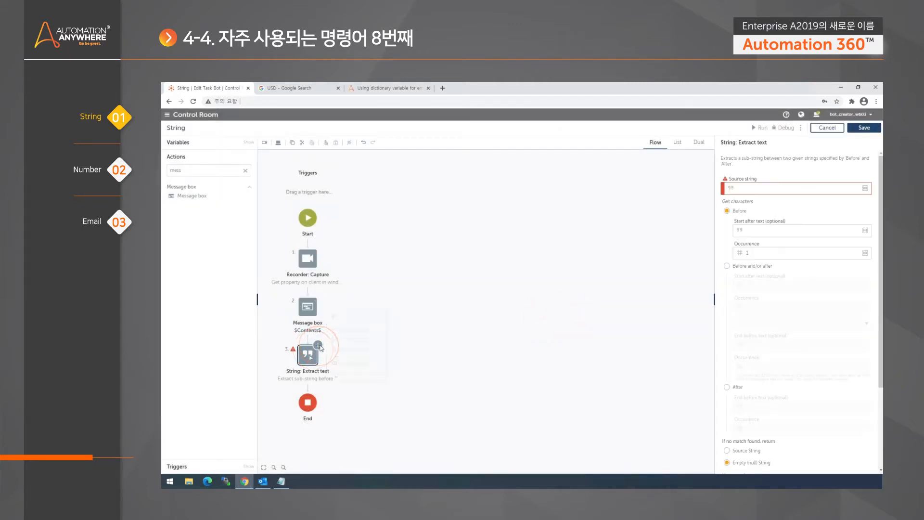
pyautogui.click(354, 363)
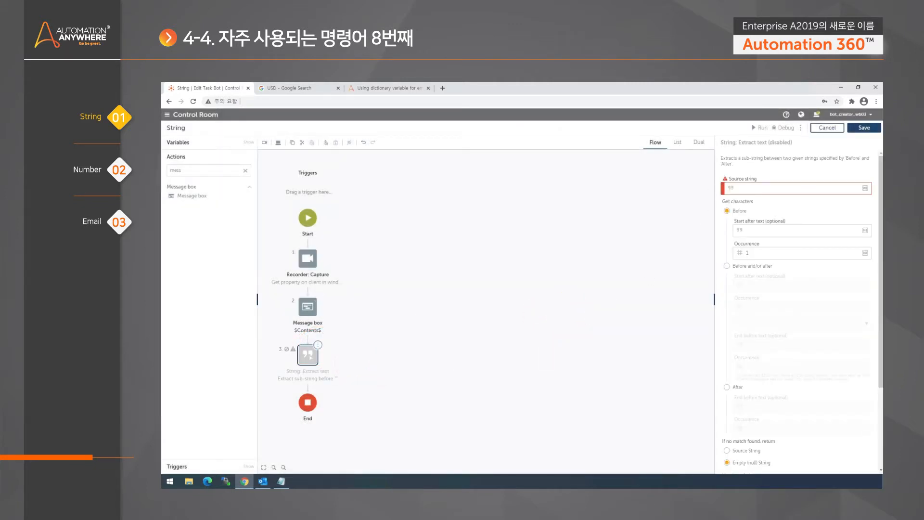
# Step: Run the bot, copy the text shown in its message box, and close the message
pyautogui.click(760, 129)
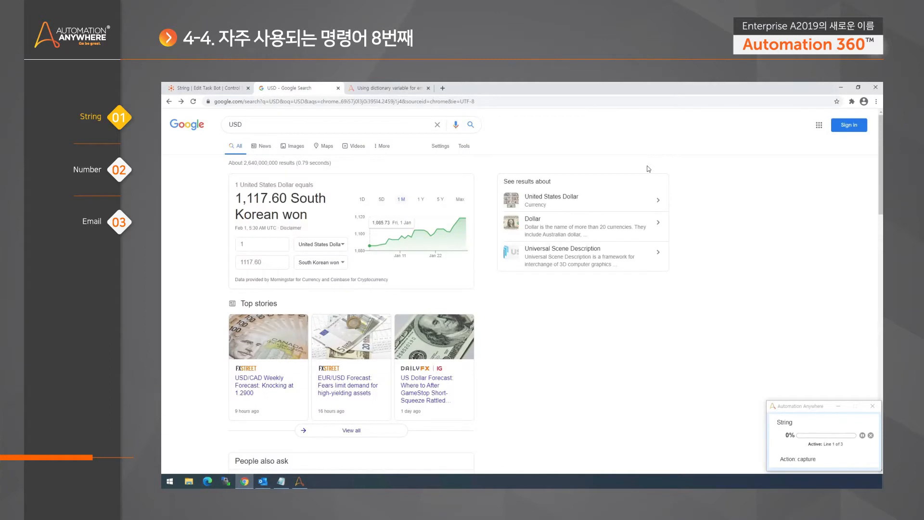
pyautogui.moveTo(442, 275); pyautogui.dragTo(498, 283)
pyautogui.hotkey('ctrl', 'c')
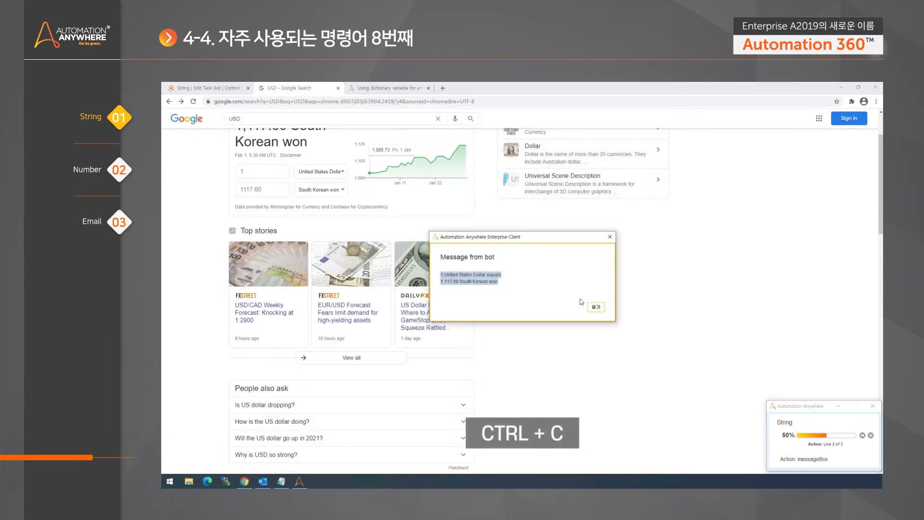
pyautogui.click(595, 306)
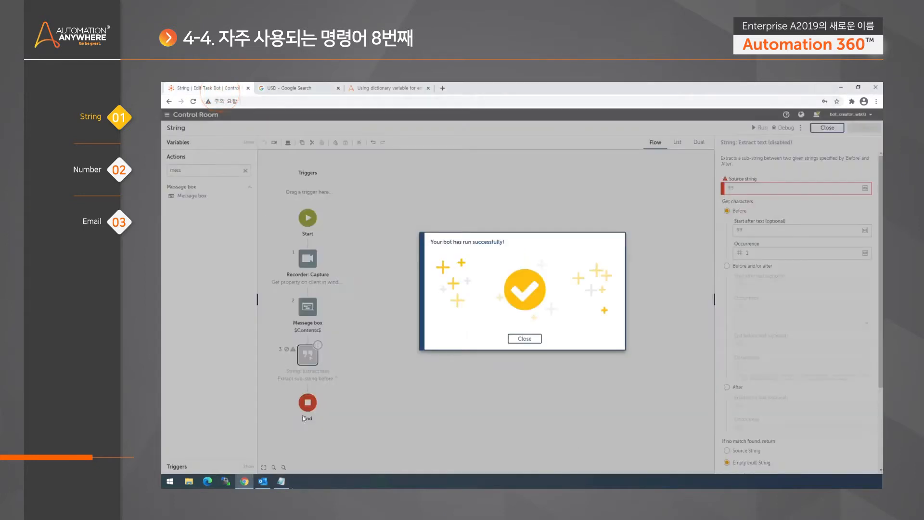
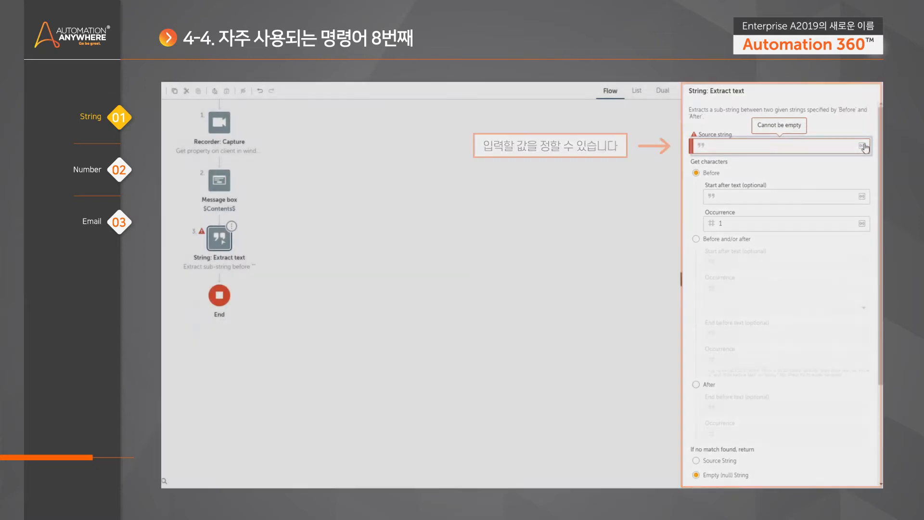
# Step: Set the source string of the String: Extract text action to the user-defined Contents variable
pyautogui.click(864, 146)
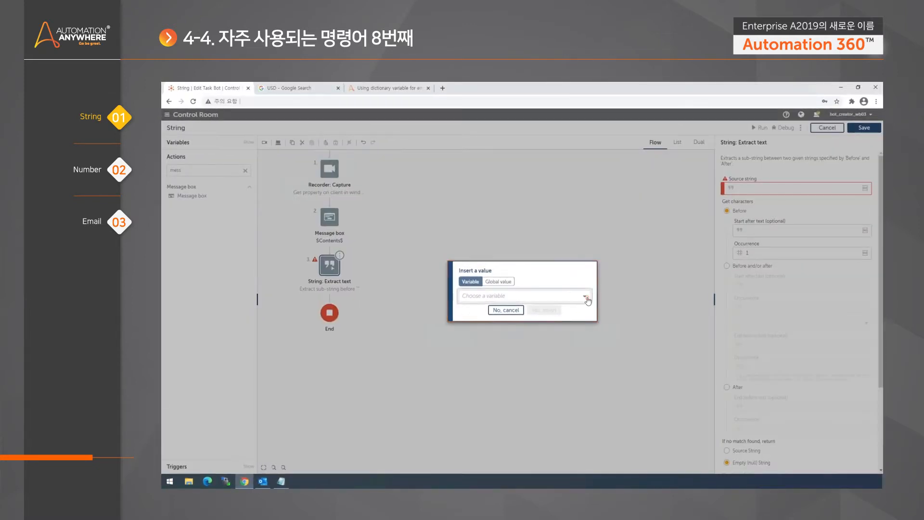
pyautogui.click(587, 299)
pyautogui.click(514, 410)
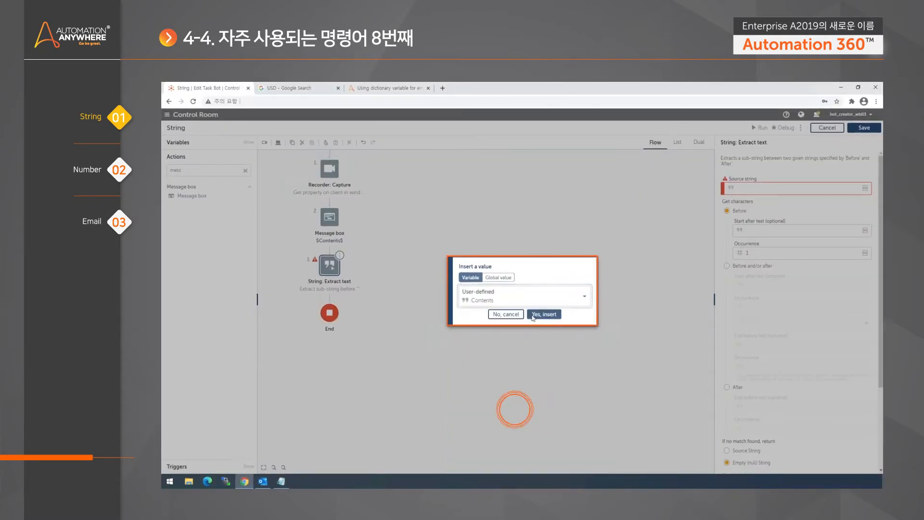
pyautogui.click(543, 315)
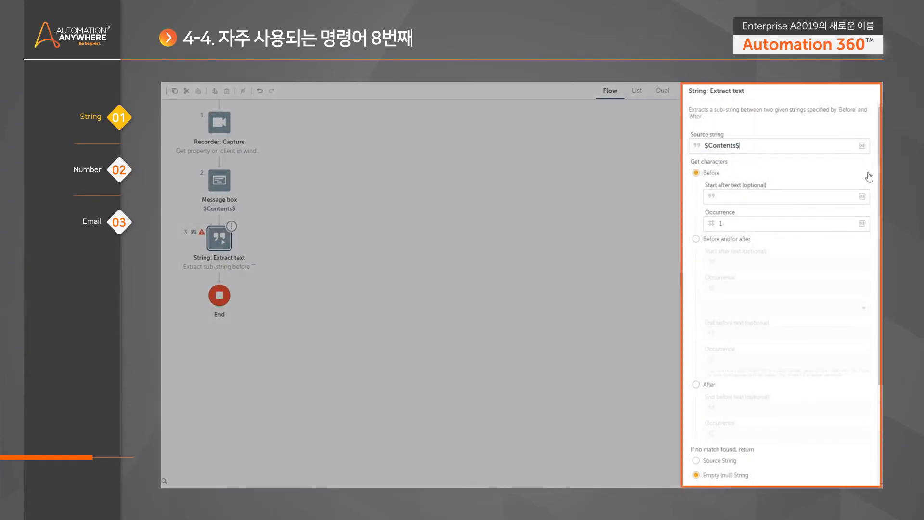
pyautogui.moveTo(880, 178)
pyautogui.mouseDown()
pyautogui.moveTo(880, 192)
pyautogui.moveTo(880, 177)
pyautogui.mouseUp()
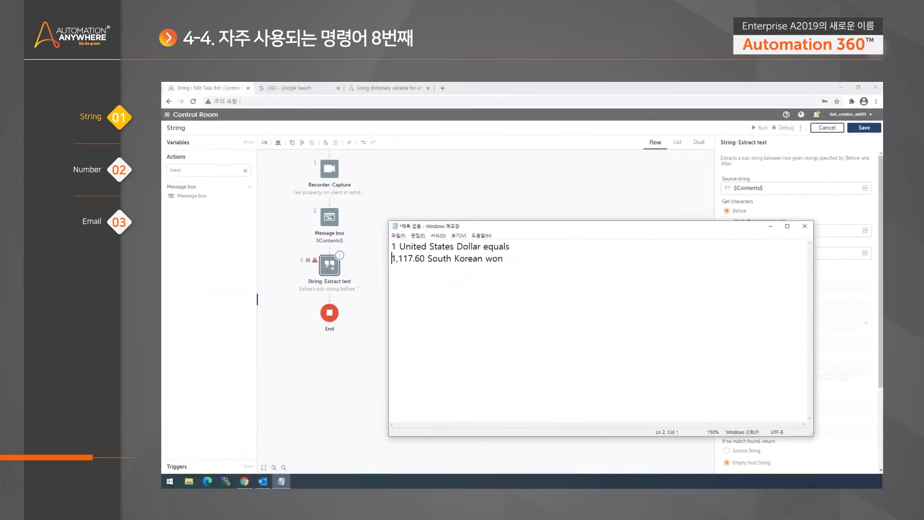
# Step: In Notepad, highlight "equals" and the whole line after it to examine what the Before option would extract
pyautogui.doubleClick(494, 246)
pyautogui.click(493, 246)
pyautogui.moveTo(483, 246); pyautogui.dragTo(510, 246)
pyautogui.moveTo(595, 227); pyautogui.dragTo(483, 204)
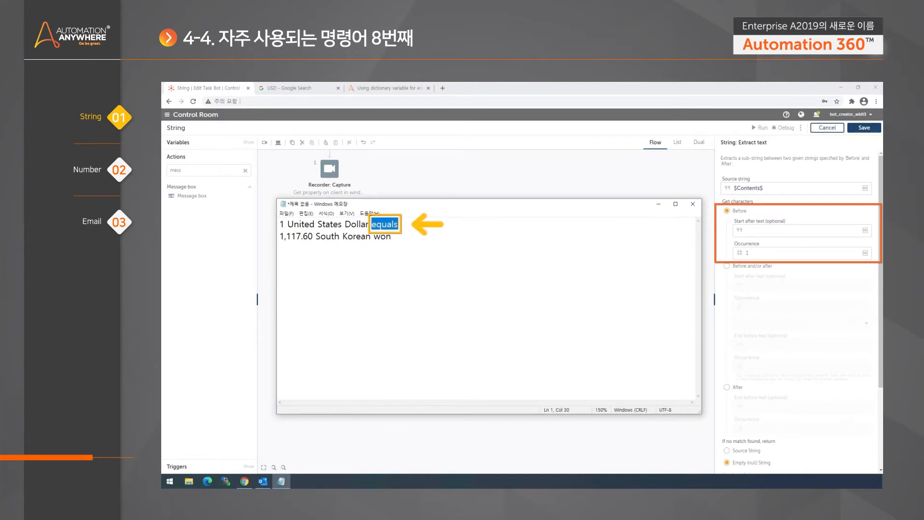
pyautogui.moveTo(280, 236); pyautogui.dragTo(391, 236)
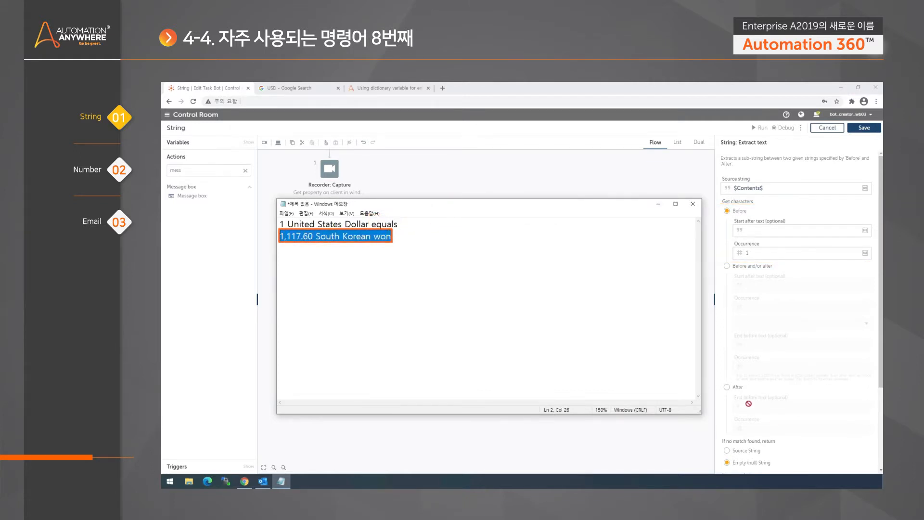
# Step: Choose the After option for getting characters and highlight "equals" and the Notepad text preceding it as its example
pyautogui.click(736, 389)
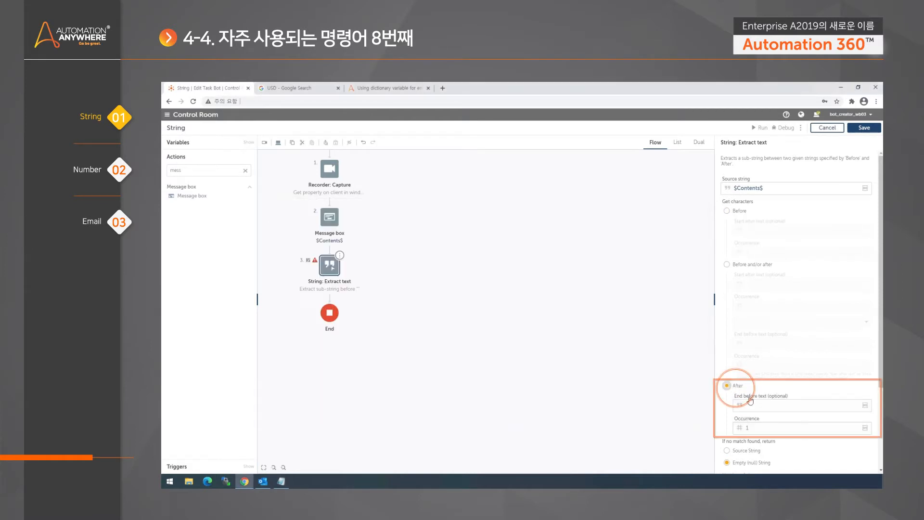
pyautogui.click(746, 405)
pyautogui.hotkey('alt', 'Tab')
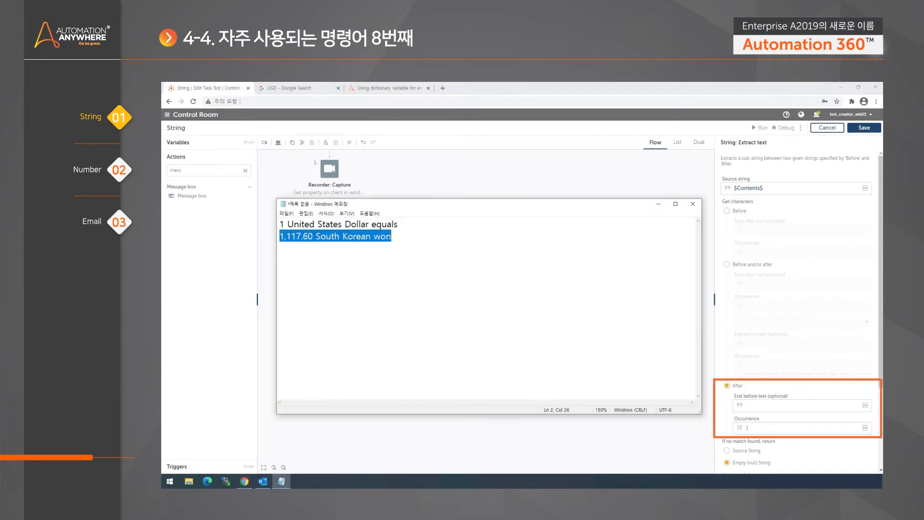
pyautogui.doubleClick(384, 223)
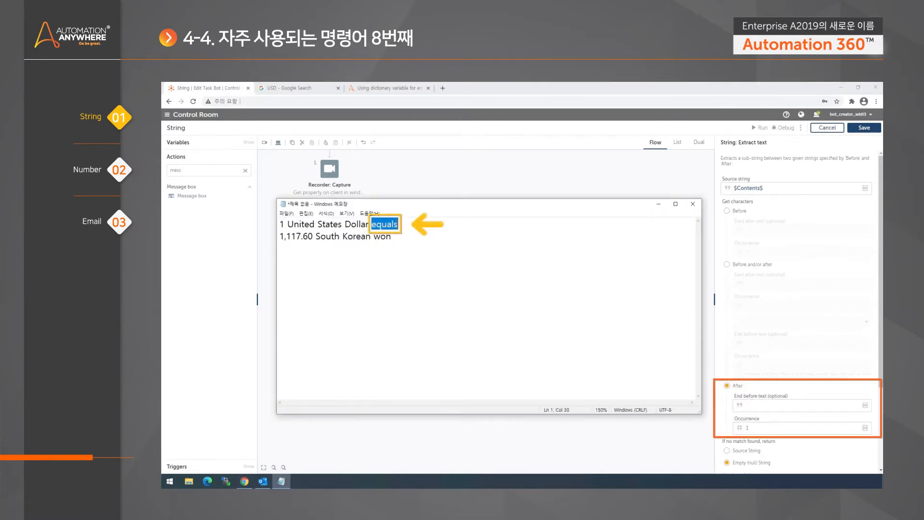
pyautogui.moveTo(371, 224); pyautogui.dragTo(279, 225)
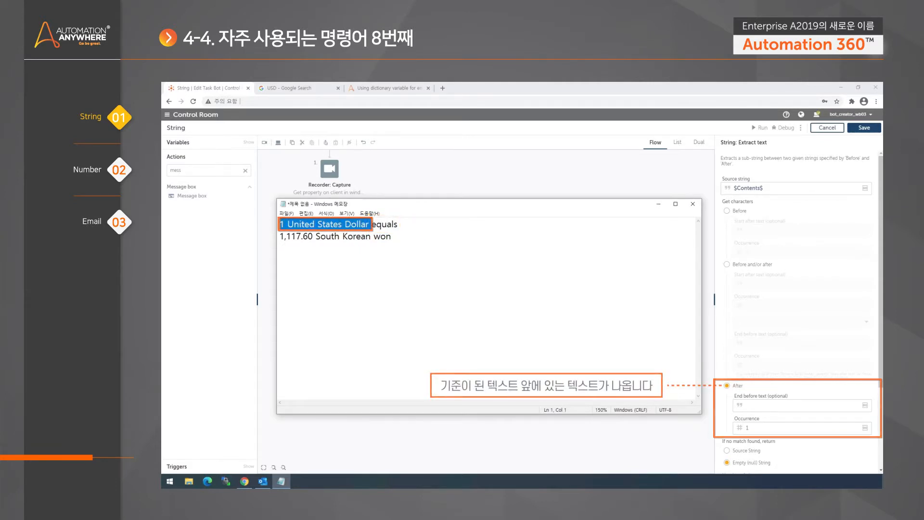
pyautogui.click(391, 236)
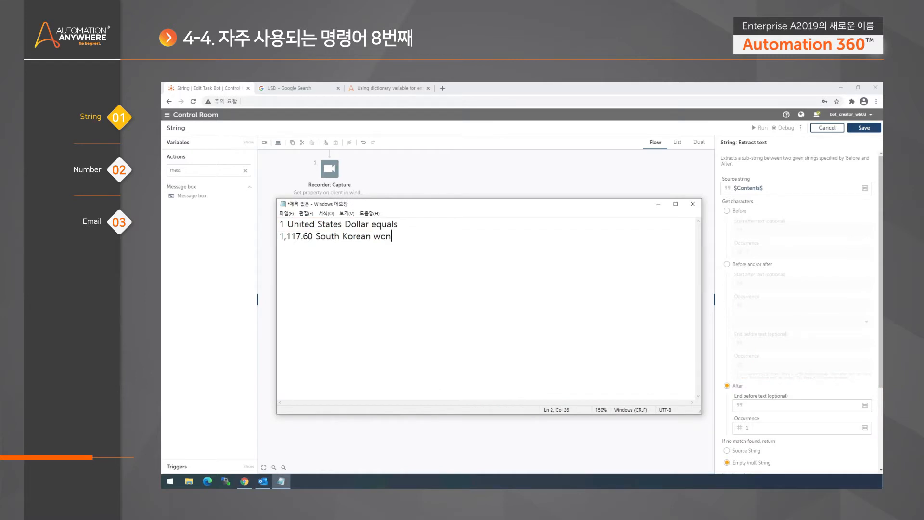
pyautogui.doubleClick(387, 224)
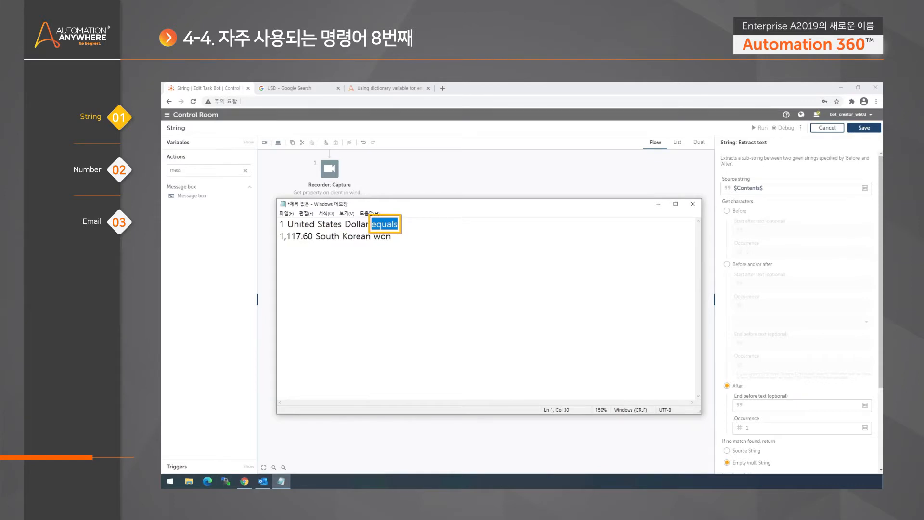
pyautogui.click(398, 224)
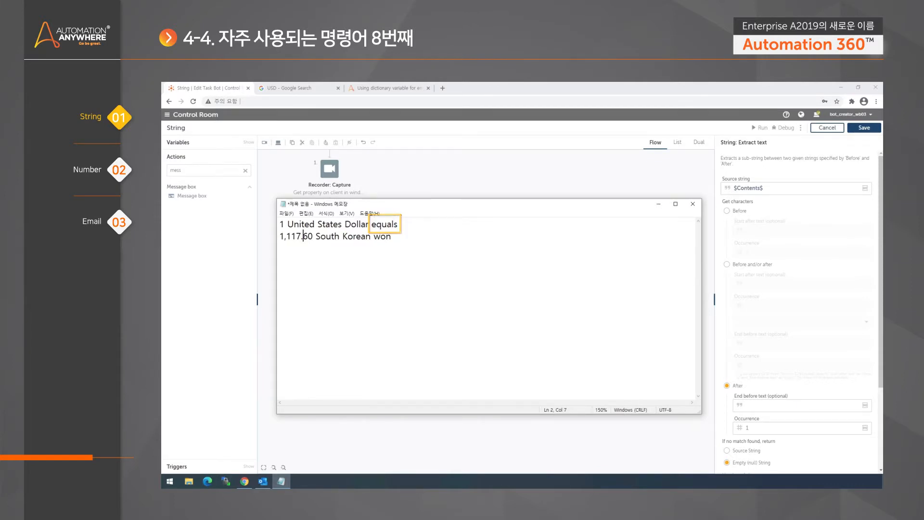
pyautogui.doubleClick(386, 225)
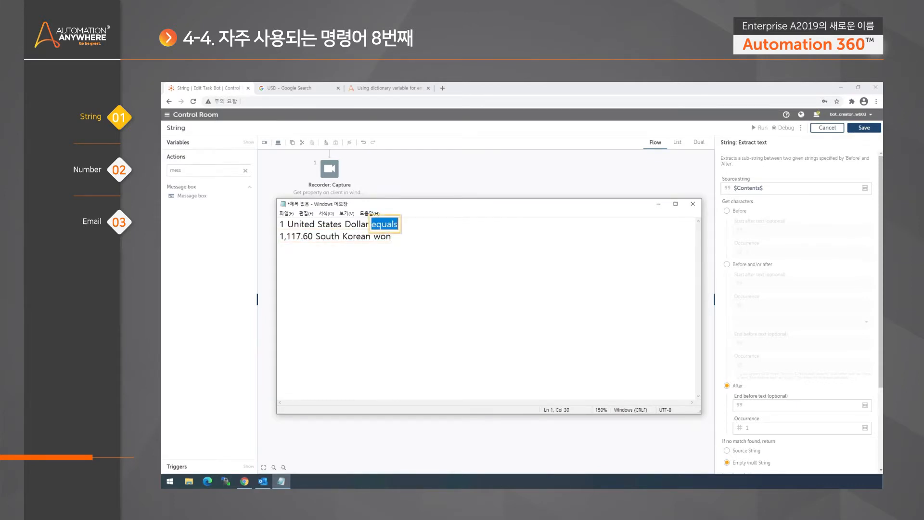
pyautogui.moveTo(284, 236)
pyautogui.mouseDown()
pyautogui.moveTo(367, 236)
pyautogui.moveTo(279, 225)
pyautogui.mouseUp()
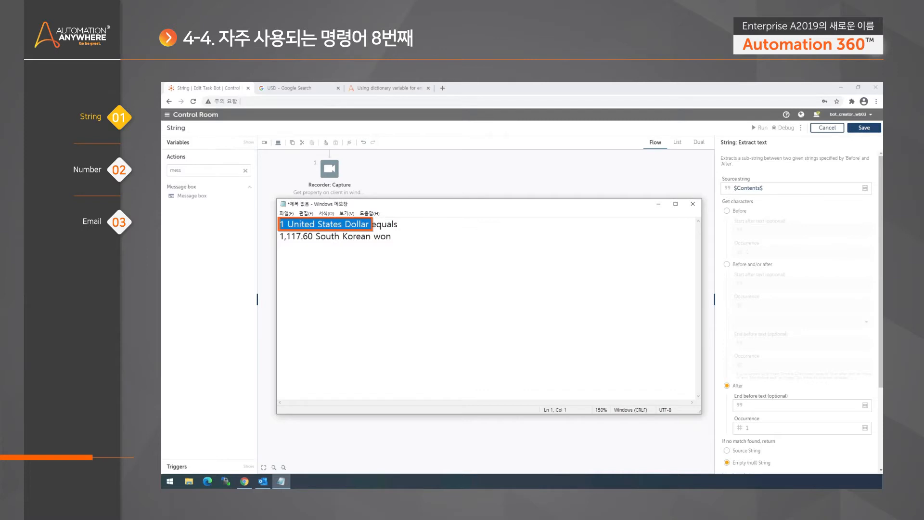
pyautogui.click(313, 236)
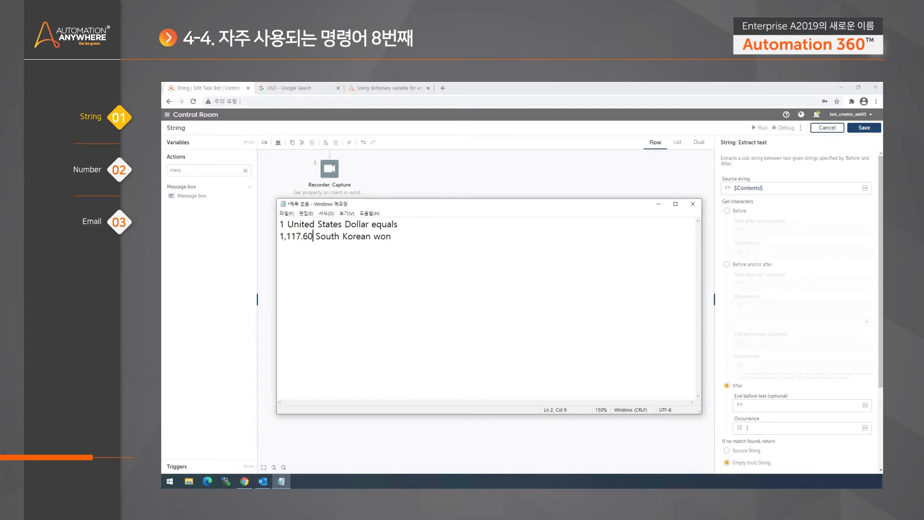
# Step: Choose the Before and/or after option for getting characters, and return to the Notepad text
pyautogui.click(749, 333)
pyautogui.click(745, 271)
pyautogui.press('Tab')
pyautogui.hotkey('alt', 'Tab')
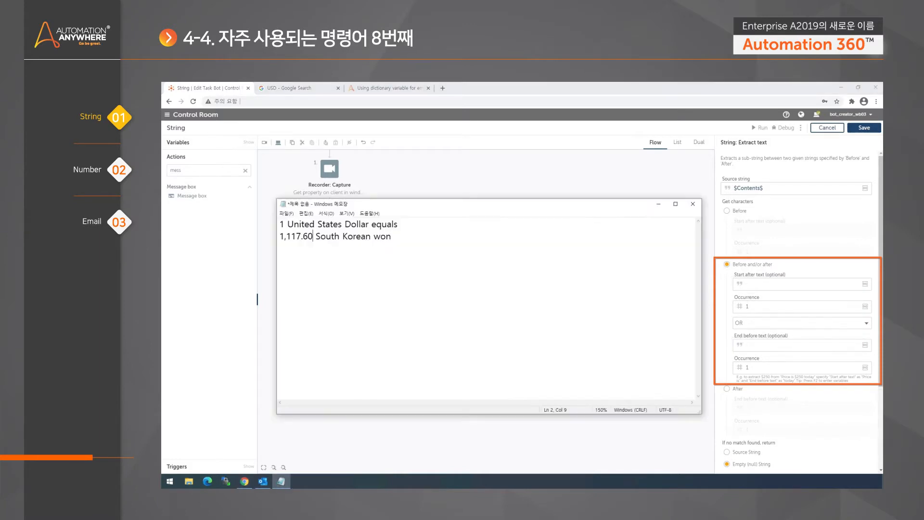
# Step: Examine "equals", the exchange rate and "South" in the Notepad text as the boundaries of the value to extract
pyautogui.doubleClick(384, 224)
pyautogui.moveTo(284, 236); pyautogui.dragTo(348, 236)
pyautogui.doubleClick(377, 224)
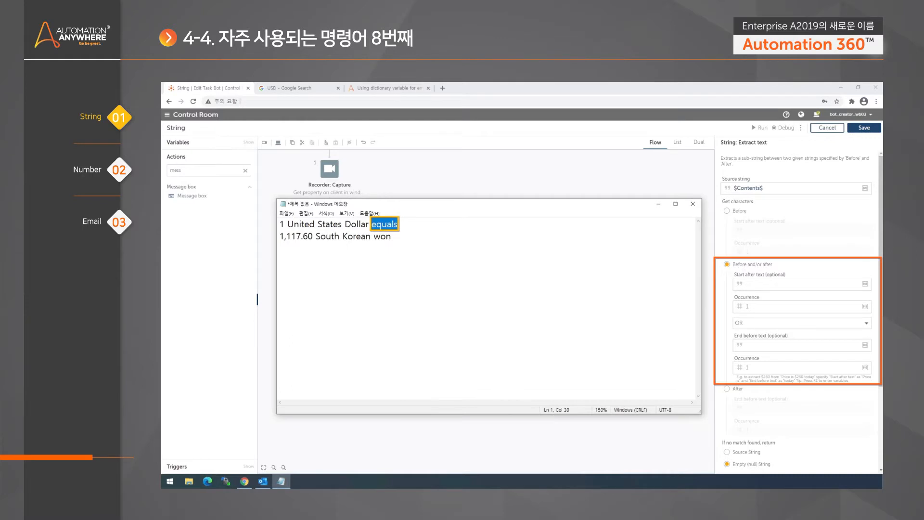
pyautogui.moveTo(280, 236); pyautogui.dragTo(321, 237)
pyautogui.doubleClick(328, 236)
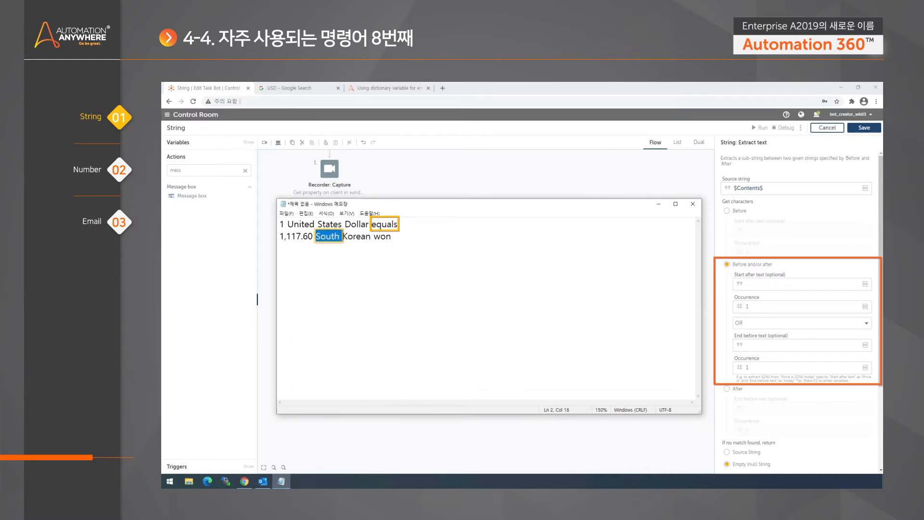
pyautogui.click(326, 236)
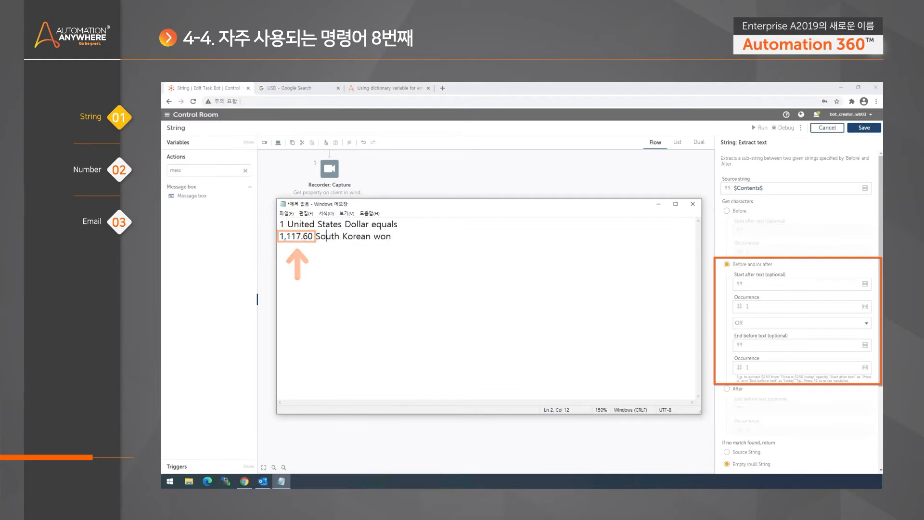
pyautogui.doubleClick(301, 236)
pyautogui.doubleClick(377, 224)
pyautogui.click(340, 236)
pyautogui.doubleClick(339, 236)
pyautogui.click(392, 236)
# Step: Set the operator between the start and end text conditions to AND, and highlight "equals" and "South" in Notepad
pyautogui.click(717, 295)
pyautogui.click(757, 322)
pyautogui.click(769, 339)
pyautogui.hotkey('alt', 'Tab')
pyautogui.doubleClick(384, 223)
pyautogui.doubleClick(328, 236)
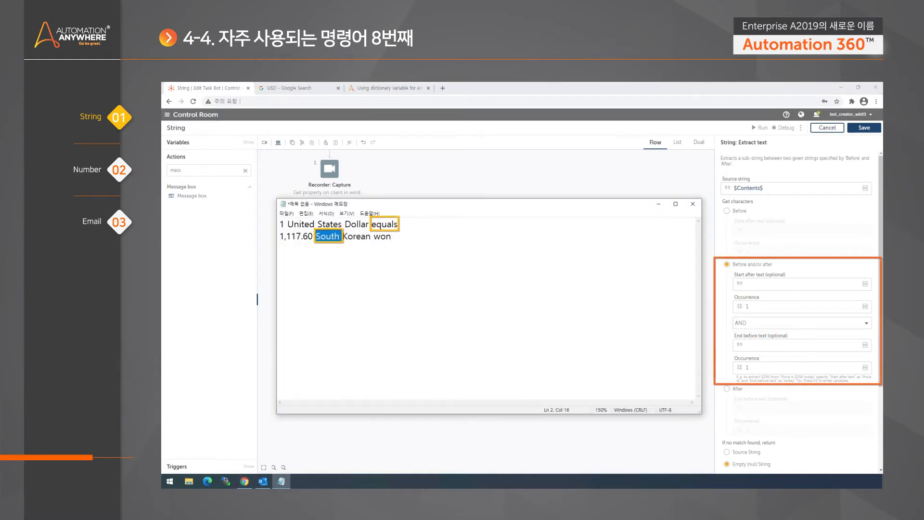
# Step: Copy "equals" from the Notepad text into the Start after text of the Before and/or after option
pyautogui.doubleClick(387, 224)
pyautogui.hotkey('ctrl', 'c')
pyautogui.click(796, 289)
pyautogui.hotkey('ctrl', 'v')
# Step: Copy "South" from the Notepad text into the End before text of the Before and/or after option
pyautogui.hotkey('alt', 'Tab')
pyautogui.doubleClick(332, 236)
pyautogui.hotkey('ctrl', 'c')
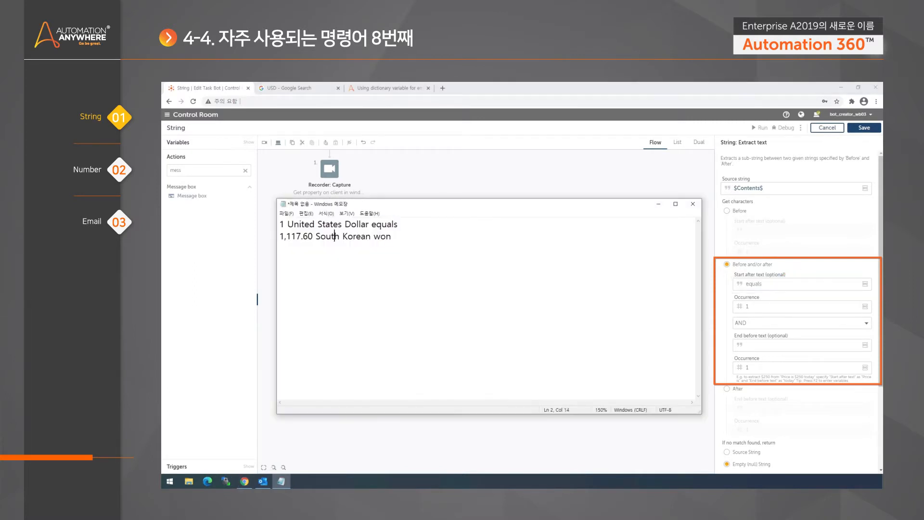
pyautogui.hotkey('alt', 'Tab')
pyautogui.click(773, 345)
pyautogui.hotkey('ctrl', 'v')
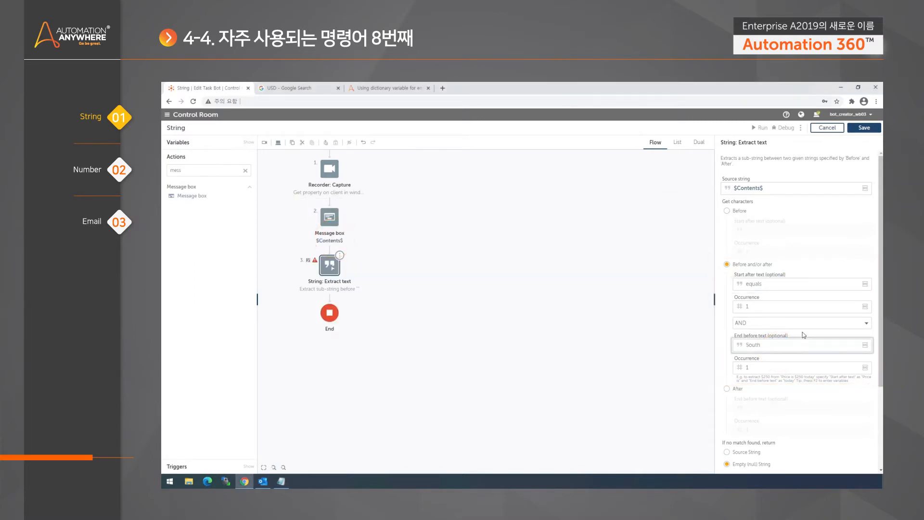
# Step: Compare the start and end text settings with the Notepad text surrounding the exchange rate
pyautogui.hotkey('alt', 'Tab')
pyautogui.click(366, 236)
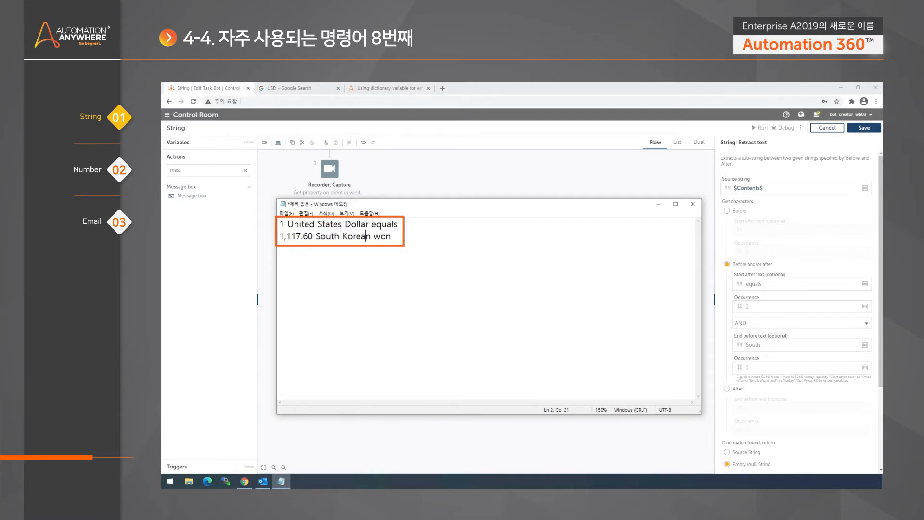
pyautogui.click(779, 350)
pyautogui.click(779, 283)
pyautogui.click(779, 345)
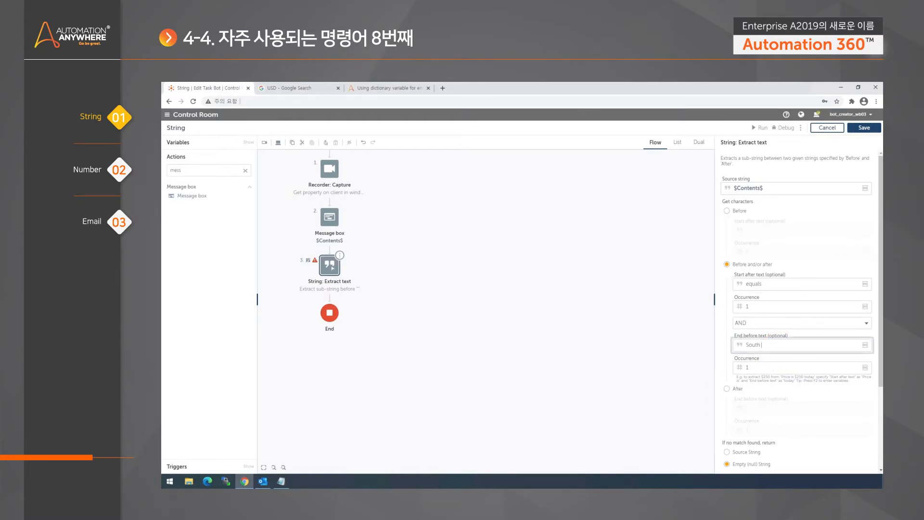
pyautogui.hotkey('alt', 'Tab')
pyautogui.moveTo(313, 237); pyautogui.dragTo(284, 236)
pyautogui.click(297, 237)
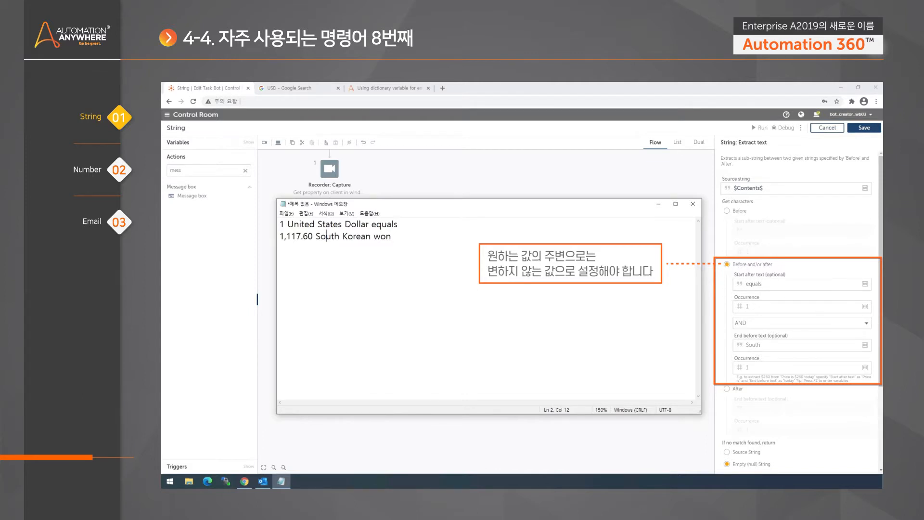
# Step: Limit the number of characters to get to Only 5, using the whole-number part of the Notepad rate as reference
pyautogui.moveTo(880, 245); pyautogui.dragTo(880, 346)
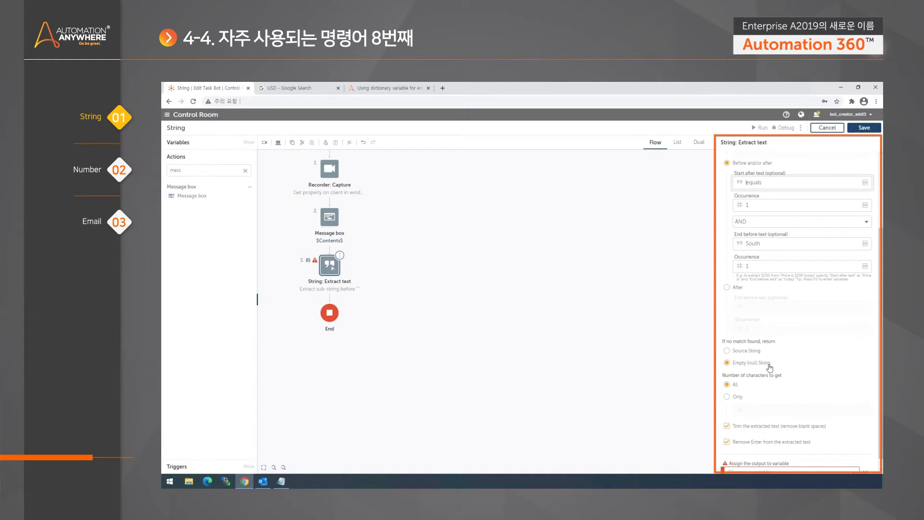
pyautogui.scroll(-1, 784, 366)
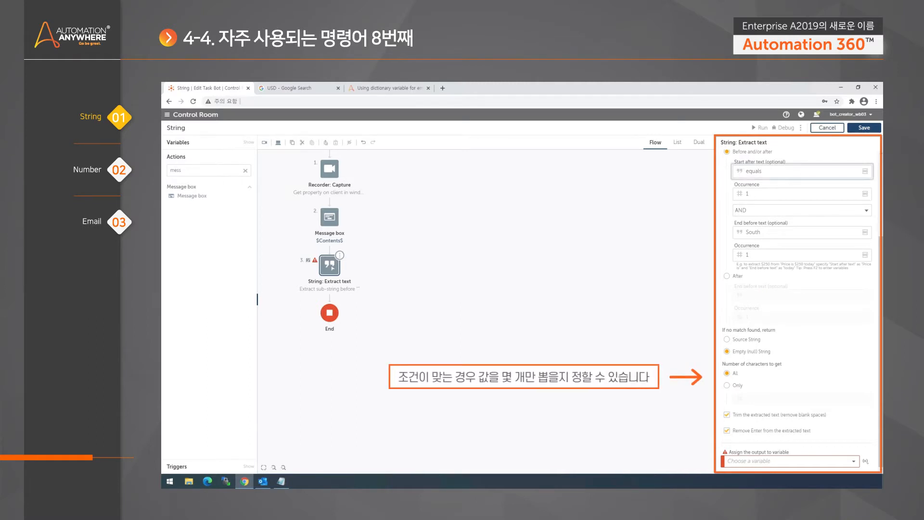
pyautogui.hotkey('alt', 'Tab')
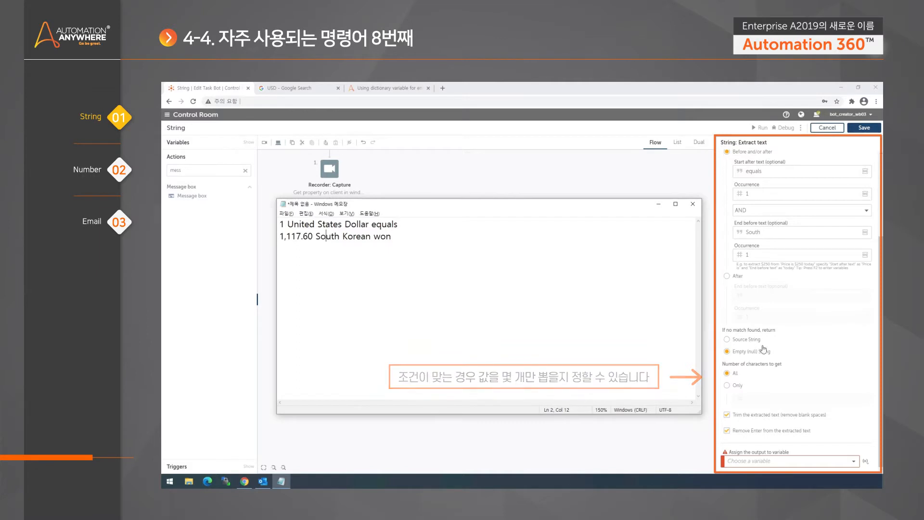
pyautogui.click(727, 385)
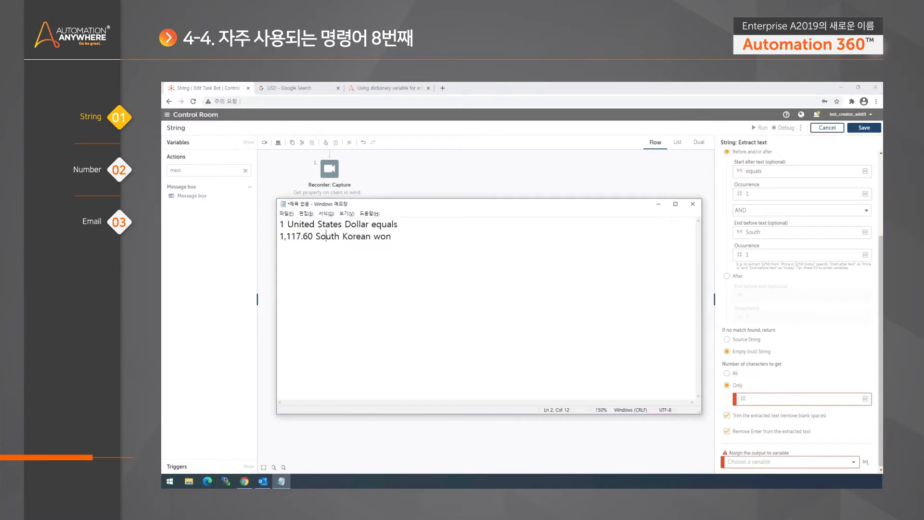
pyautogui.moveTo(279, 236); pyautogui.dragTo(302, 236)
pyautogui.click(301, 236)
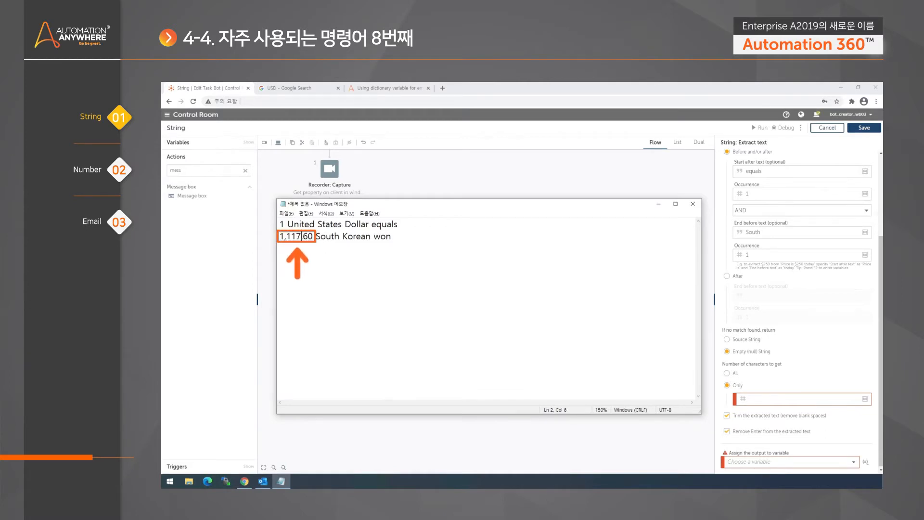
pyautogui.moveTo(280, 237); pyautogui.dragTo(302, 237)
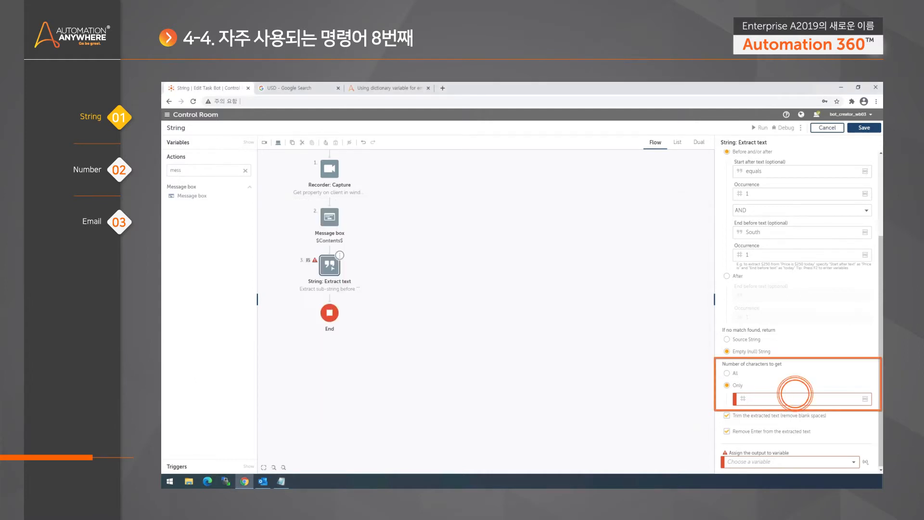
pyautogui.write('5')
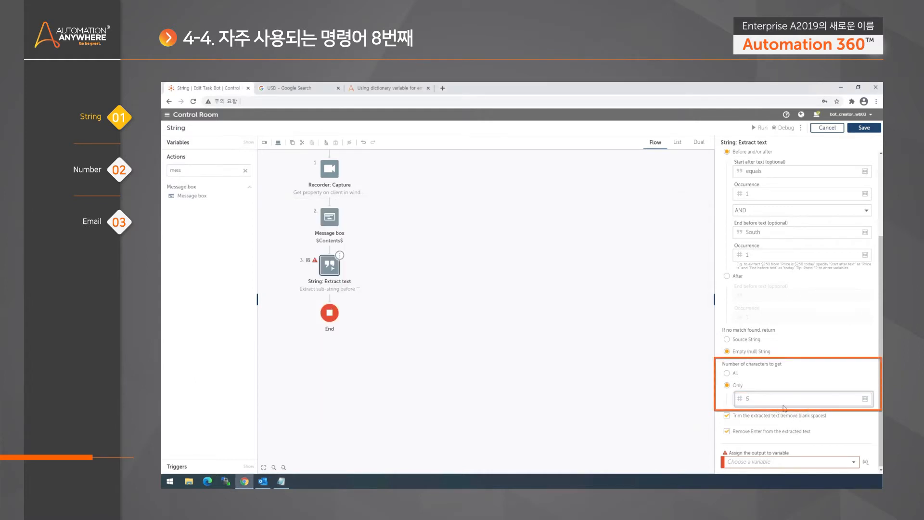
# Step: Review the Extract text settings from the character limit and output variable back to the source string
pyautogui.moveTo(722, 364); pyautogui.dragTo(782, 365)
pyautogui.click(750, 372)
pyautogui.scroll(-1, 799, 411)
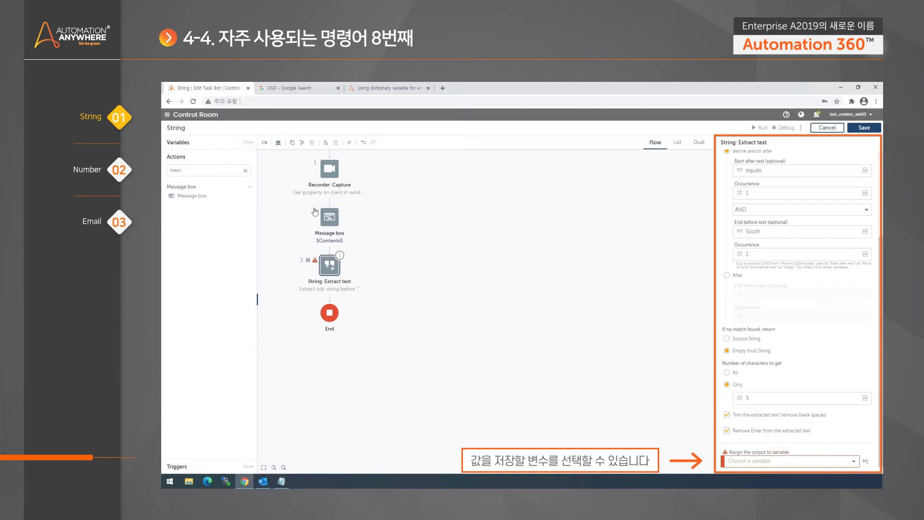
pyautogui.scroll(3, 743, 213)
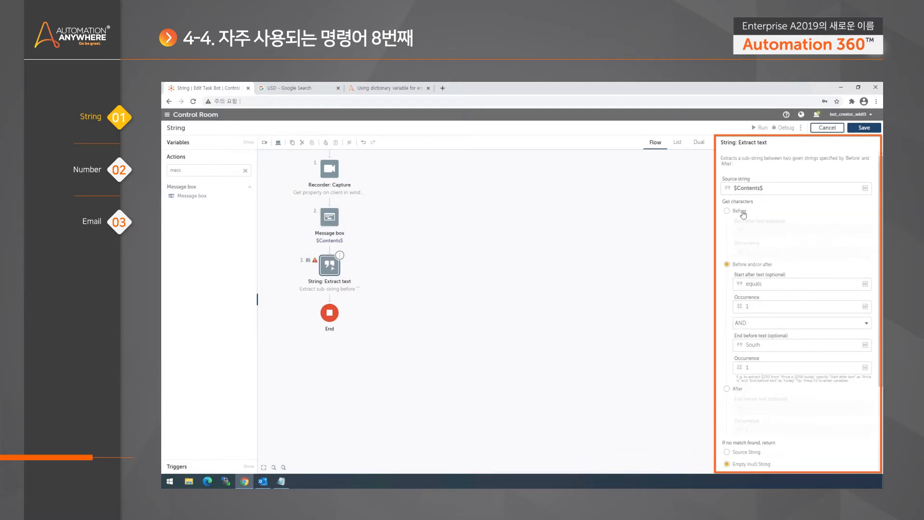
# Step: Assign the output of the Extract text action to the Contents variable
pyautogui.scroll(-3, 804, 309)
pyautogui.click(802, 457)
pyautogui.click(781, 446)
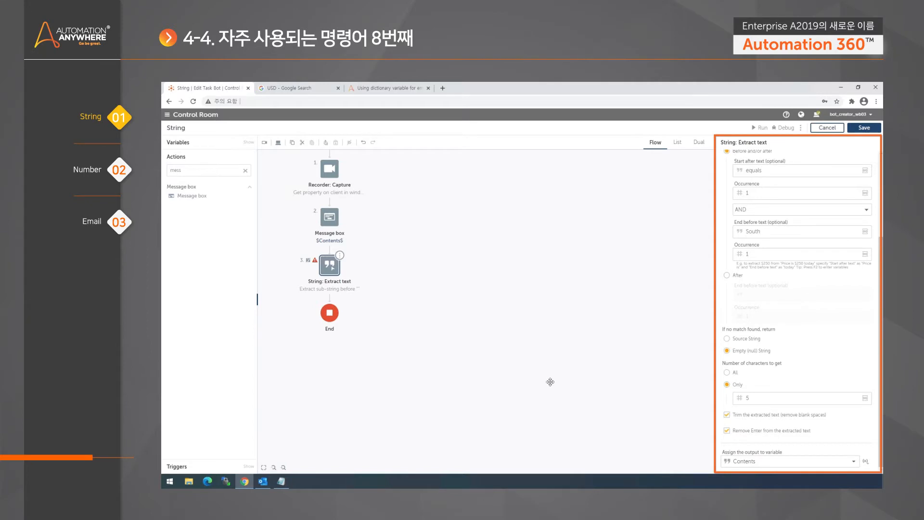
pyautogui.click(503, 331)
# Step: Duplicate the $Contents$ Message box action and place the copy after the Extract text action
pyautogui.click(330, 217)
pyautogui.hotkey('ctrl', 'c')
pyautogui.click(329, 265)
pyautogui.hotkey('ctrl', 'v')
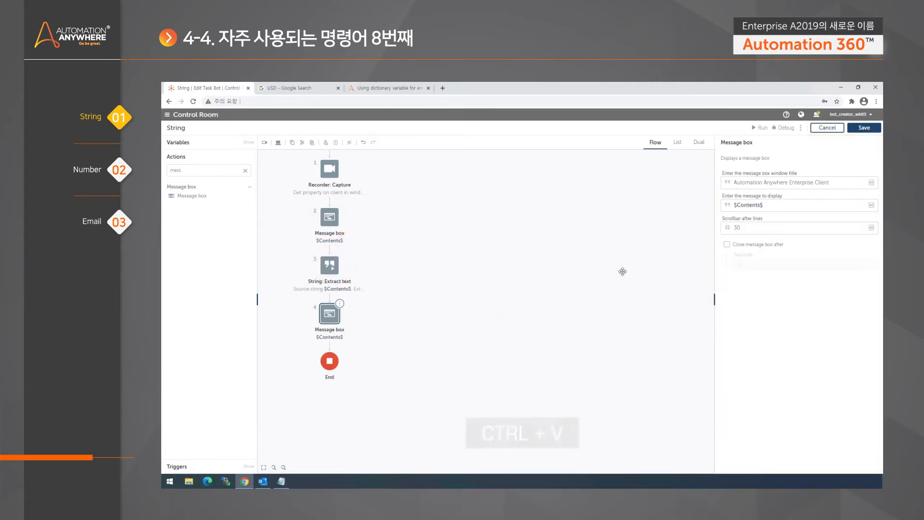
# Step: Recheck the Extract text settings, run the bot, and dismiss its two message boxes and the completion notice
pyautogui.click(337, 267)
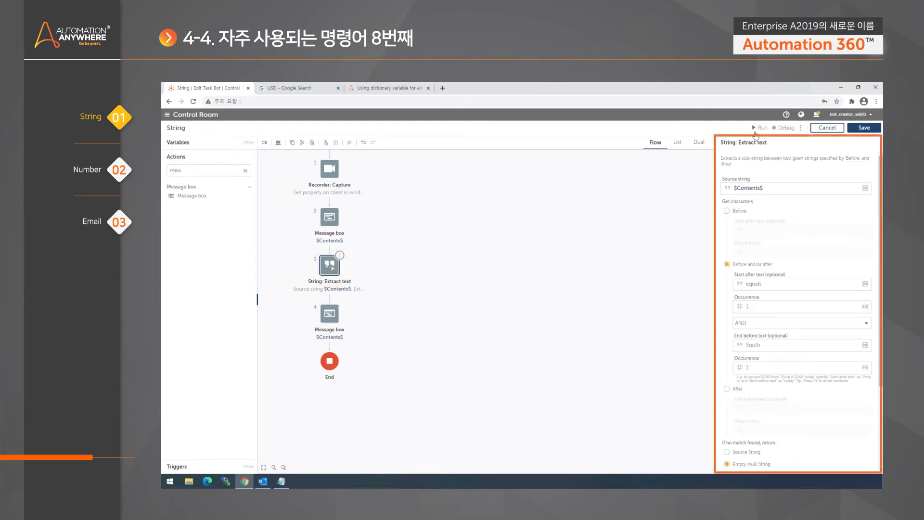
pyautogui.scroll(-3, 799, 363)
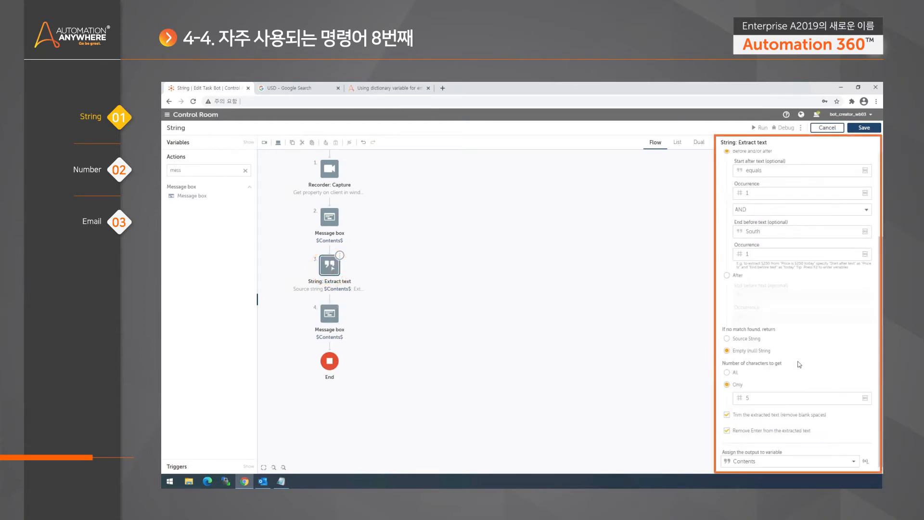
pyautogui.scroll(3, 783, 352)
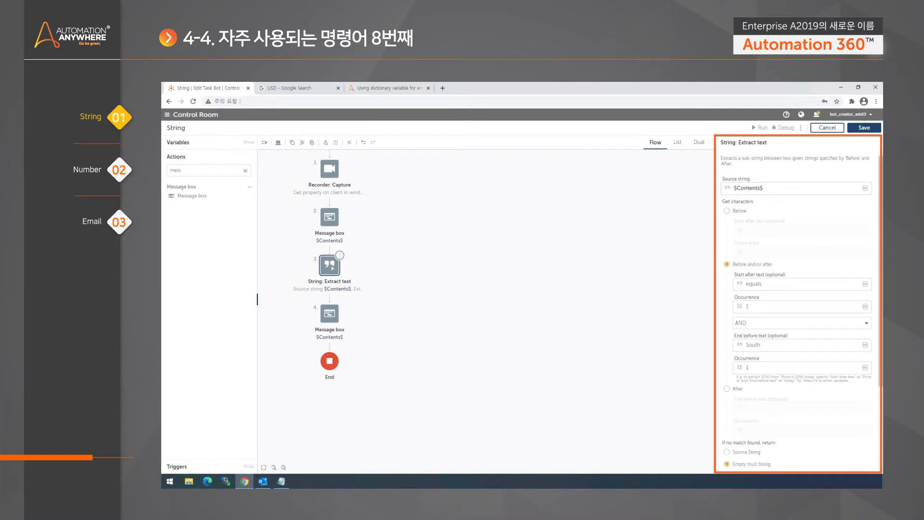
pyautogui.click(761, 128)
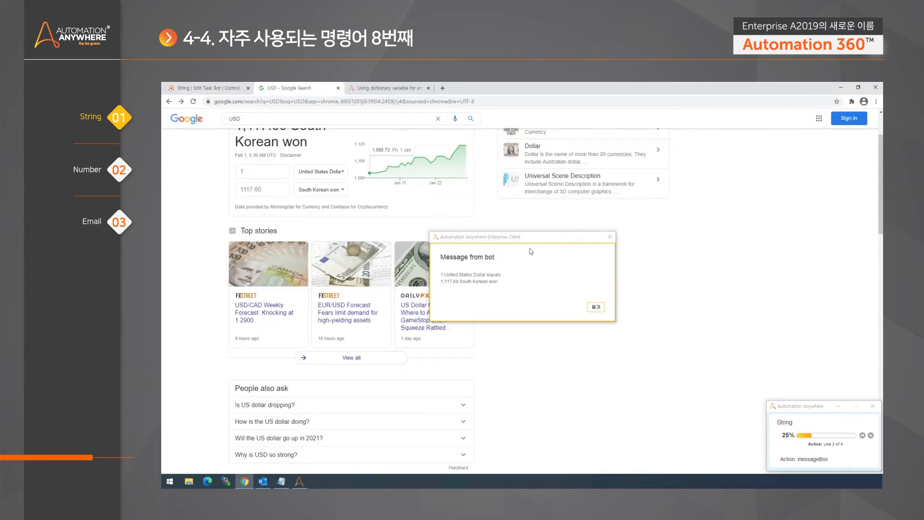
pyautogui.click(595, 305)
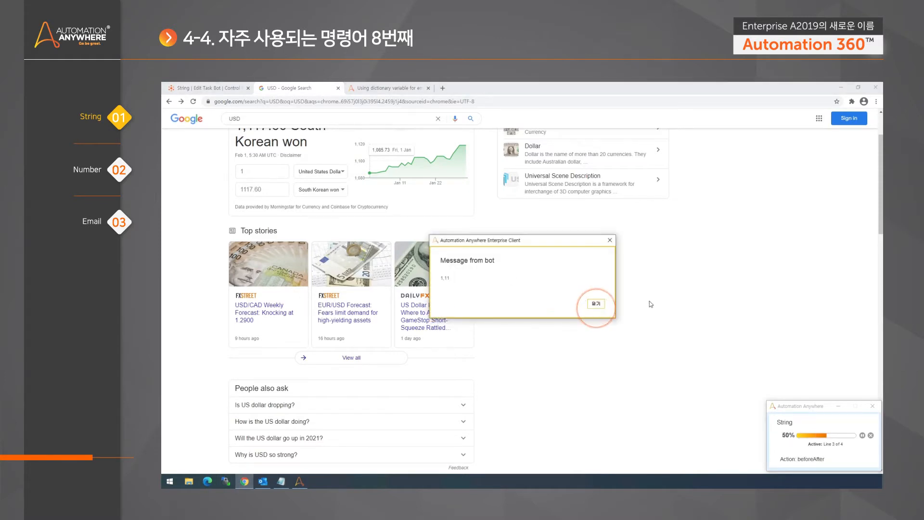
pyautogui.click(599, 305)
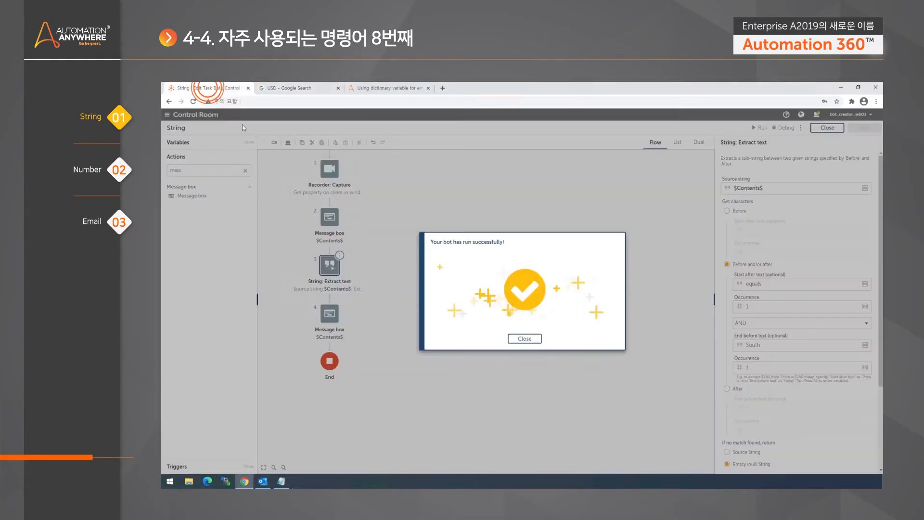
pyautogui.click(524, 338)
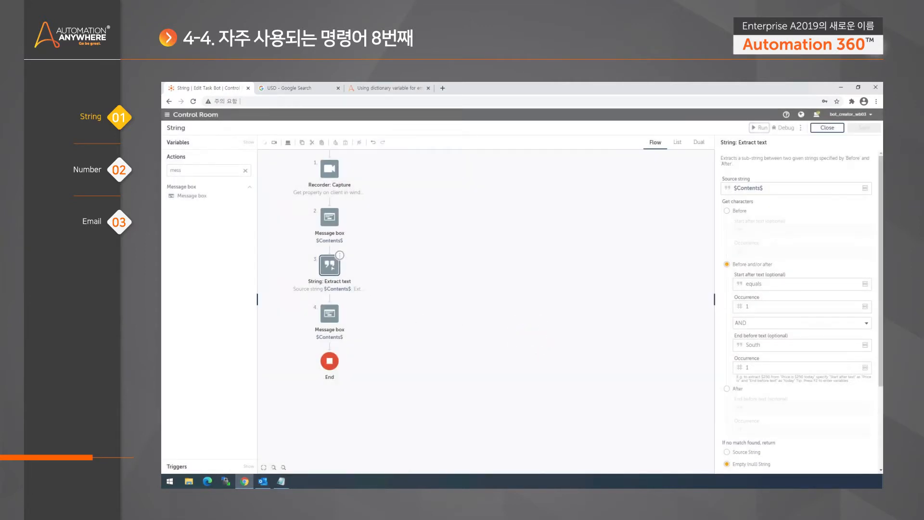
# Step: Count the characters in the whole-number part of the exchange rate in the Notepad text
pyautogui.click(281, 480)
pyautogui.click(280, 236)
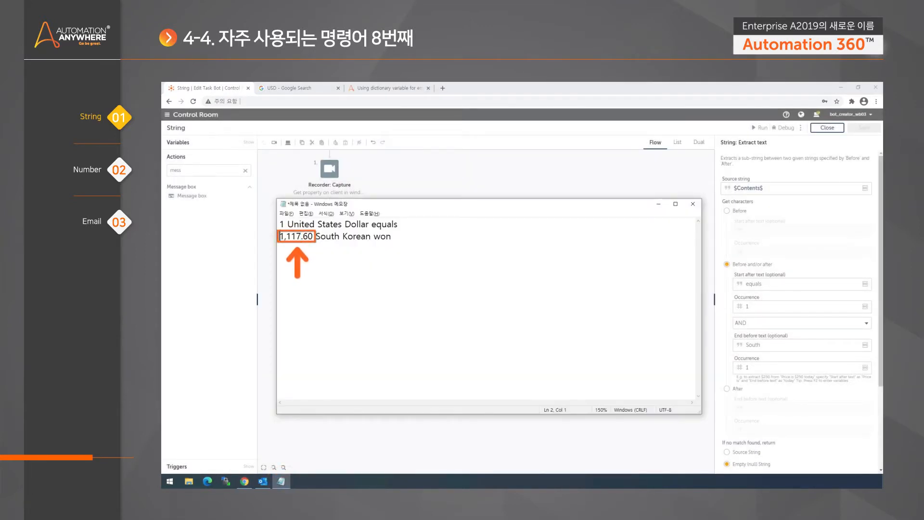
pyautogui.moveTo(280, 236); pyautogui.dragTo(284, 236)
pyautogui.click(280, 236)
pyautogui.click(285, 237)
pyautogui.press('Right')
pyautogui.press('Right')
pyautogui.press('Right')
pyautogui.press('Right')
# Step: Set the Only limit for the number of characters to get to 6 in the Extract text action
pyautogui.click(815, 228)
pyautogui.scroll(-3, 818, 288)
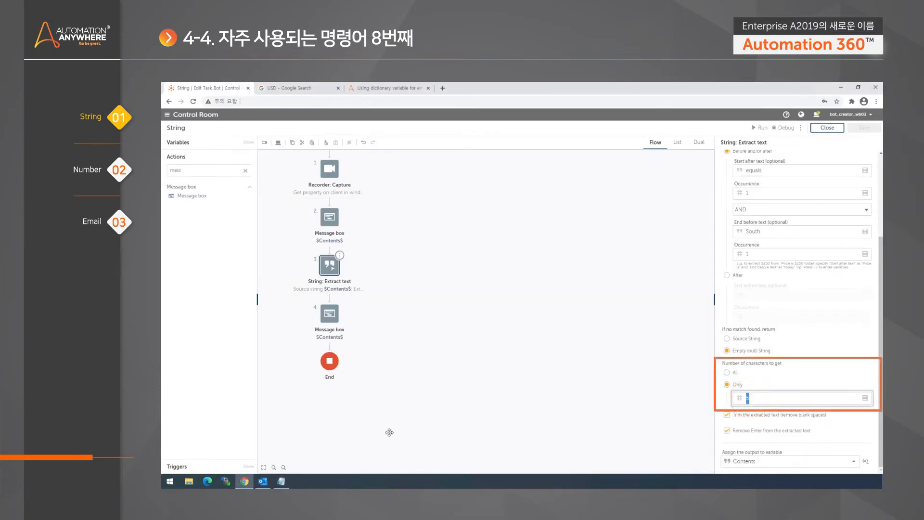
pyautogui.click(281, 482)
pyautogui.click(818, 397)
pyautogui.press('BackSpace')
pyautogui.write('6')
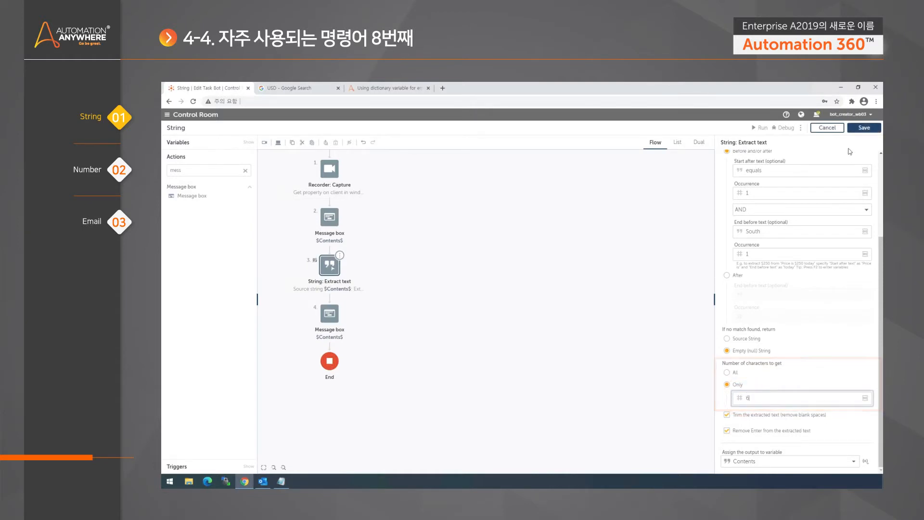
# Step: Run the bot with the new character limit and dismiss its message boxes and completion notice
pyautogui.click(759, 128)
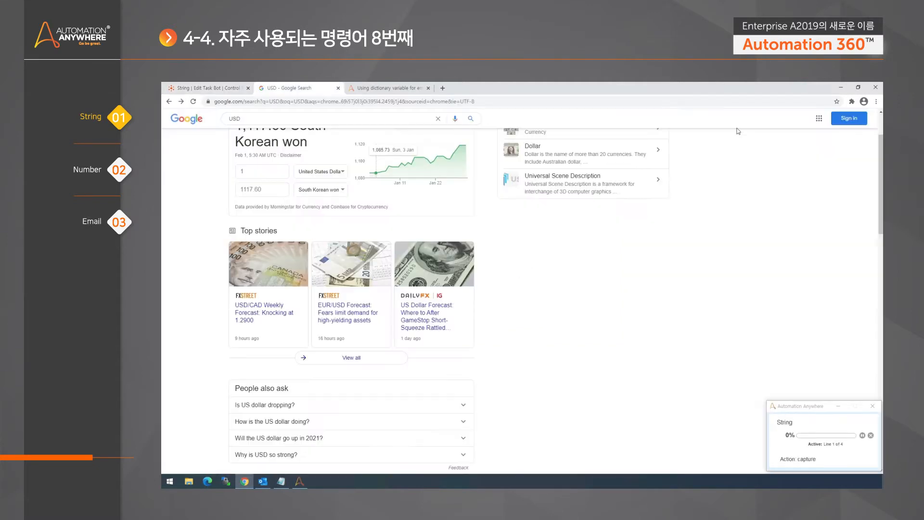
pyautogui.click(592, 305)
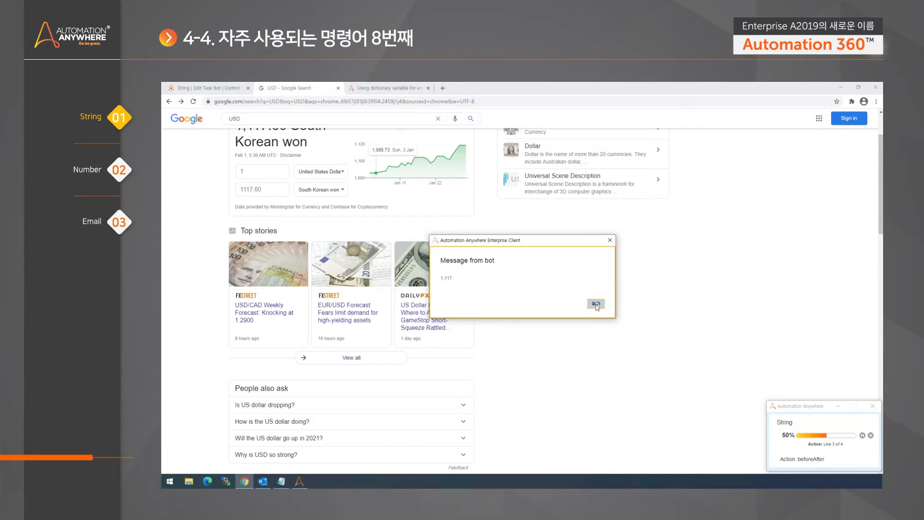
pyautogui.click(596, 306)
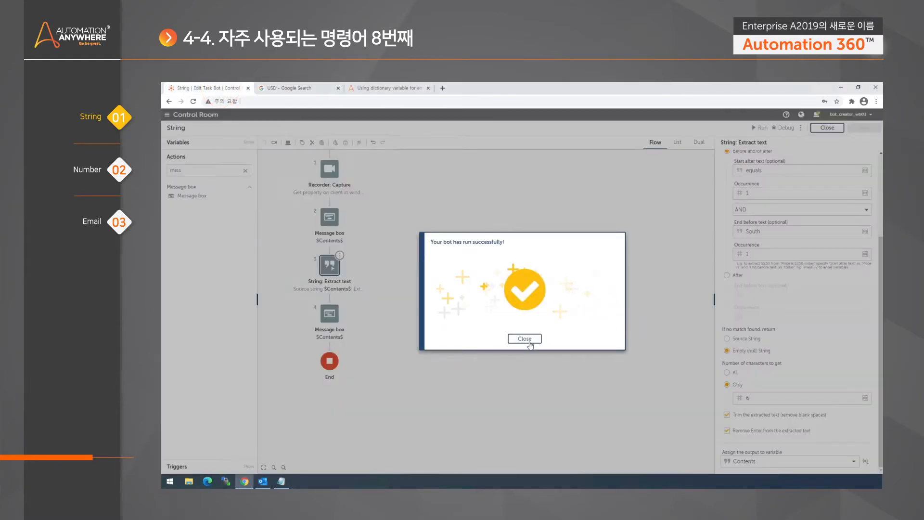
pyautogui.click(529, 338)
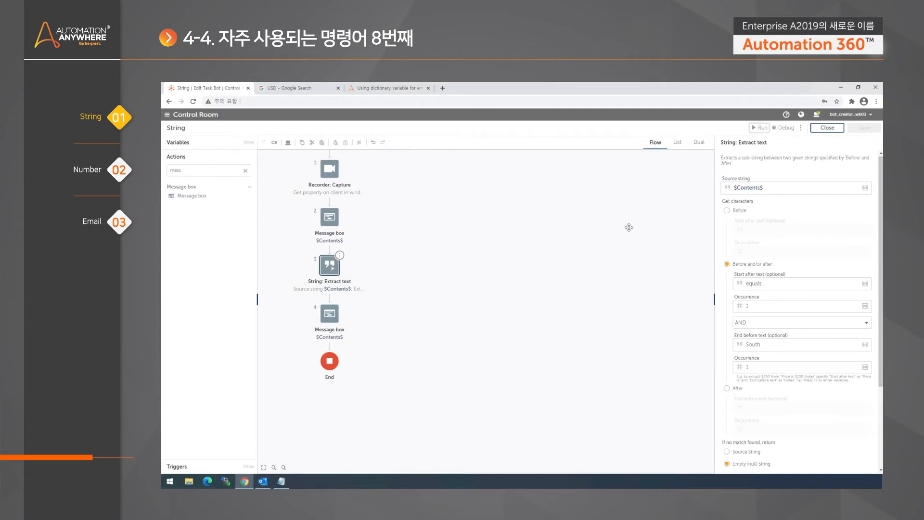
# Step: Clear the action search and expand the String package in the list of actions
pyautogui.click(245, 171)
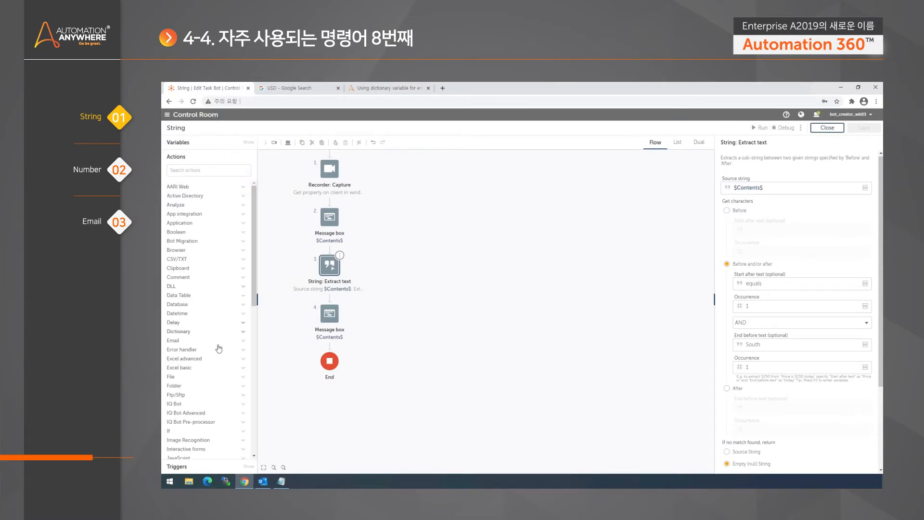
pyautogui.scroll(-3, 207, 388)
pyautogui.scroll(-3, 211, 412)
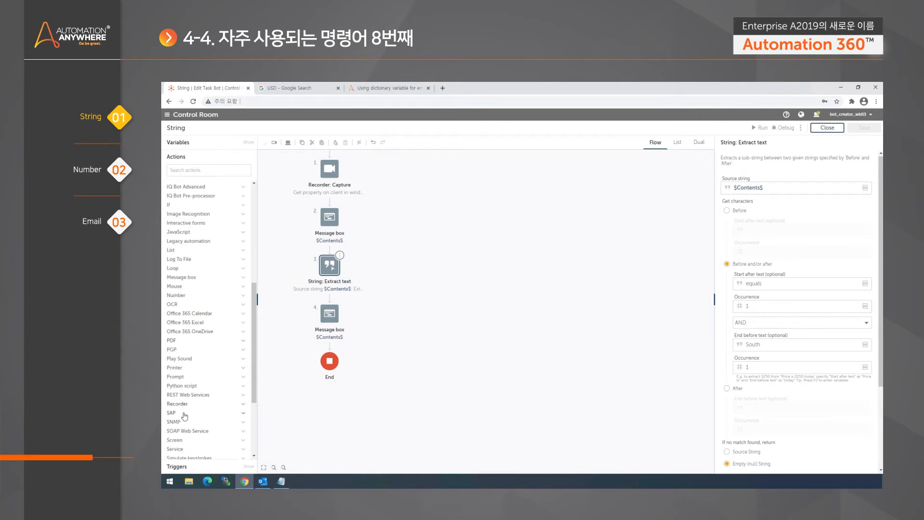
pyautogui.scroll(-1, 188, 436)
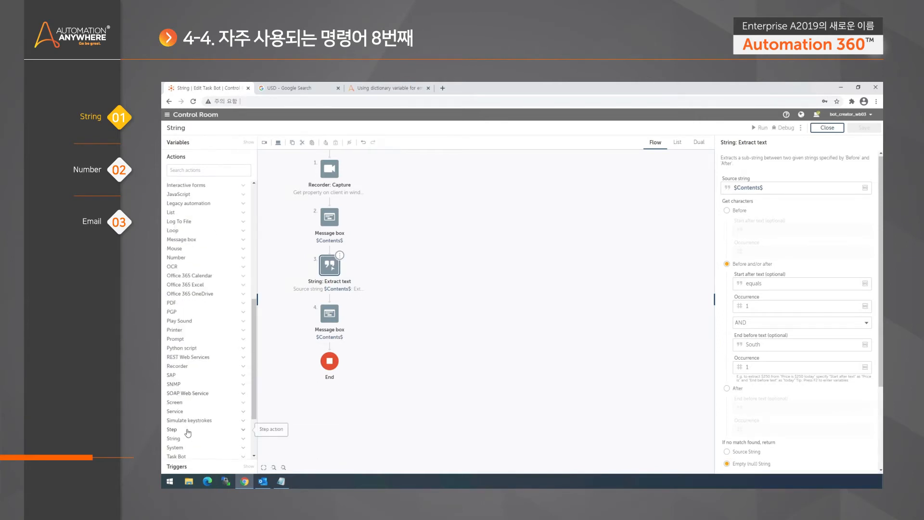
pyautogui.click(183, 437)
pyautogui.scroll(-3, 201, 422)
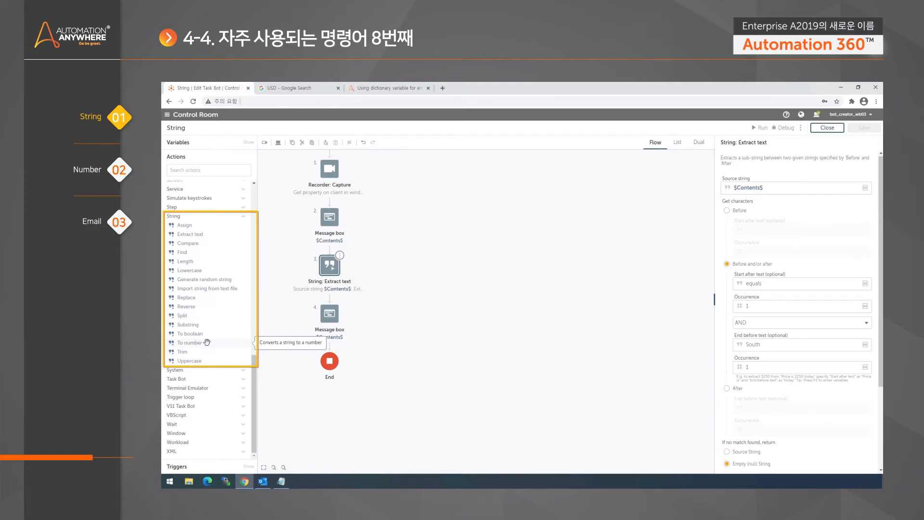
# Step: Add a String To number action after the last Message box in the flow
pyautogui.click(329, 313)
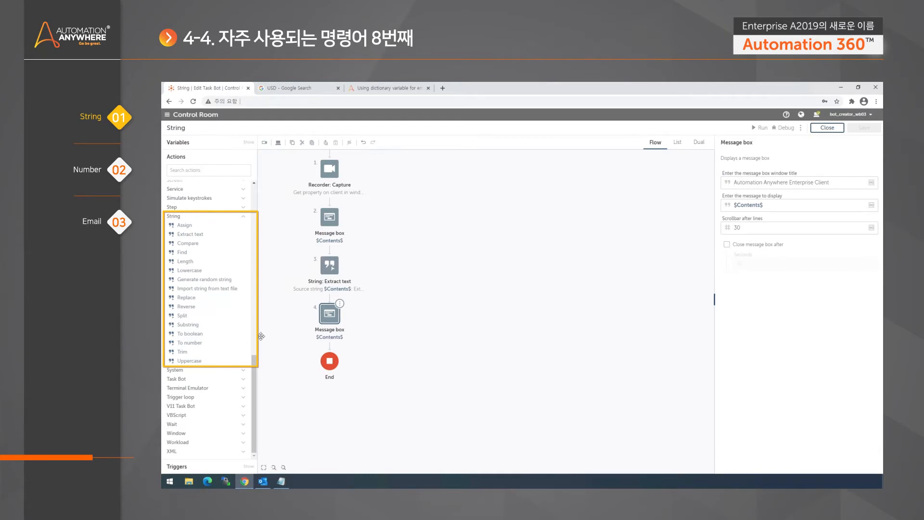
pyautogui.moveTo(209, 343); pyautogui.dragTo(342, 348)
pyautogui.moveTo(342, 348); pyautogui.dragTo(343, 348)
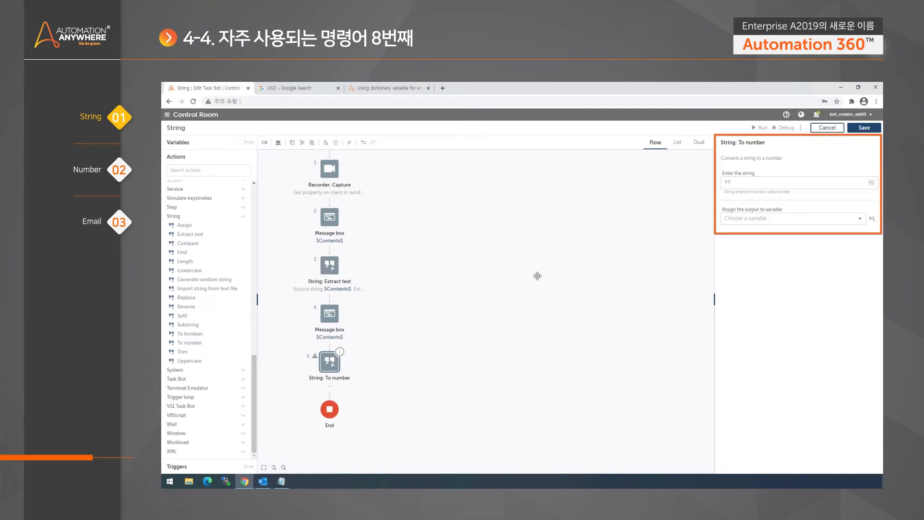
# Step: Insert the Contents variable as the string for the To number action to convert
pyautogui.click(871, 183)
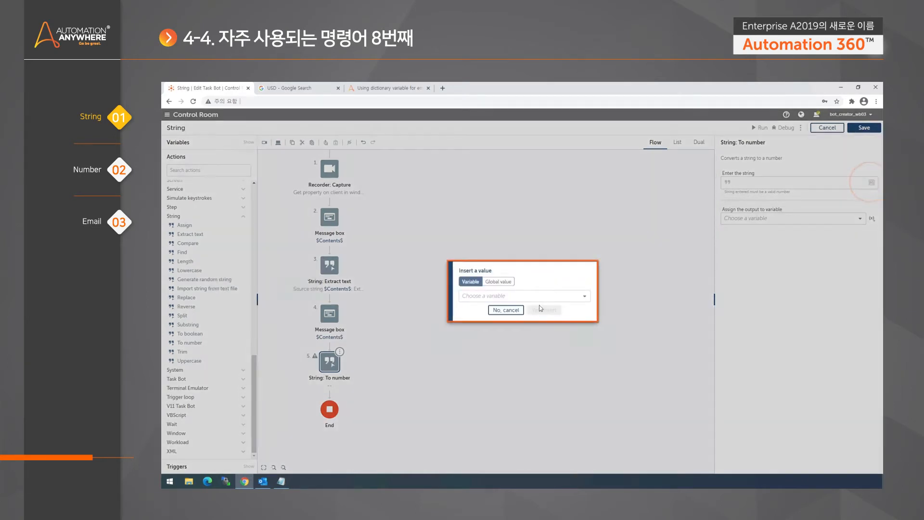
pyautogui.click(539, 295)
pyautogui.click(495, 413)
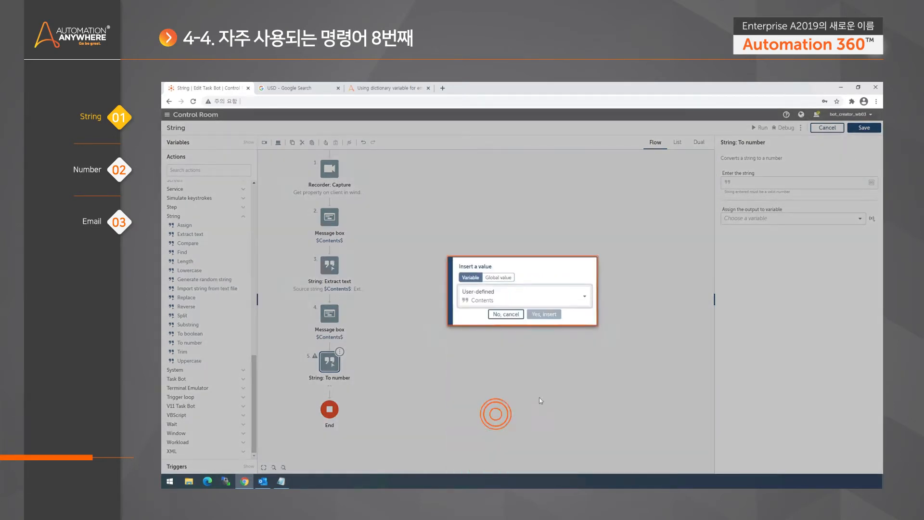
pyautogui.click(537, 314)
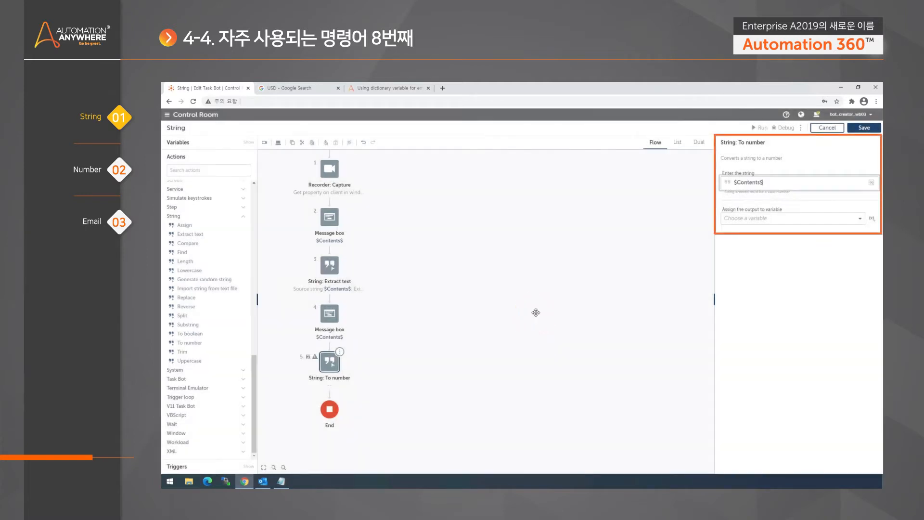
# Step: Create a Number variable named Currency and assign the To number output to it
pyautogui.click(872, 218)
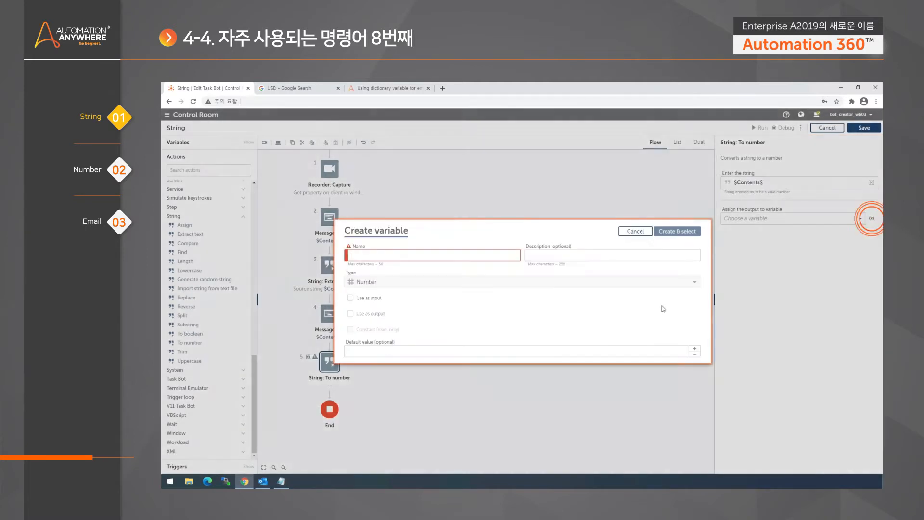
pyautogui.write('Currency')
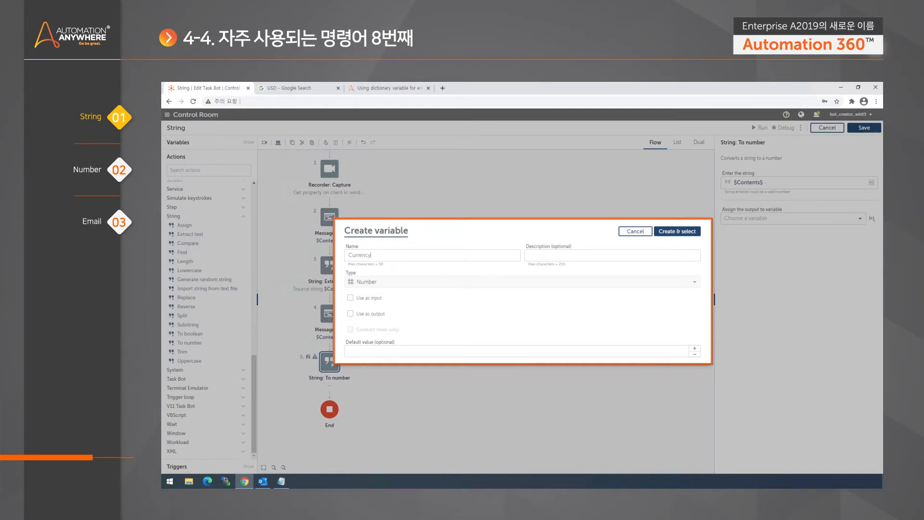
pyautogui.click(676, 231)
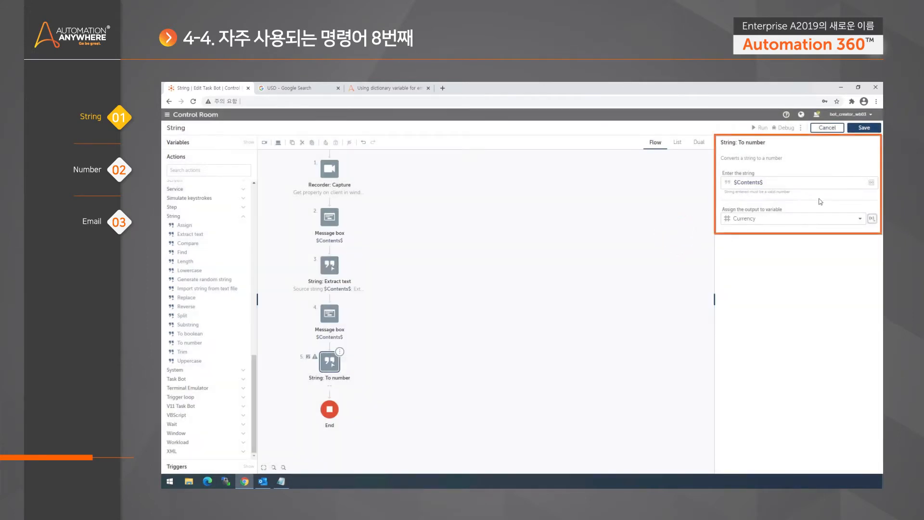
pyautogui.click(594, 264)
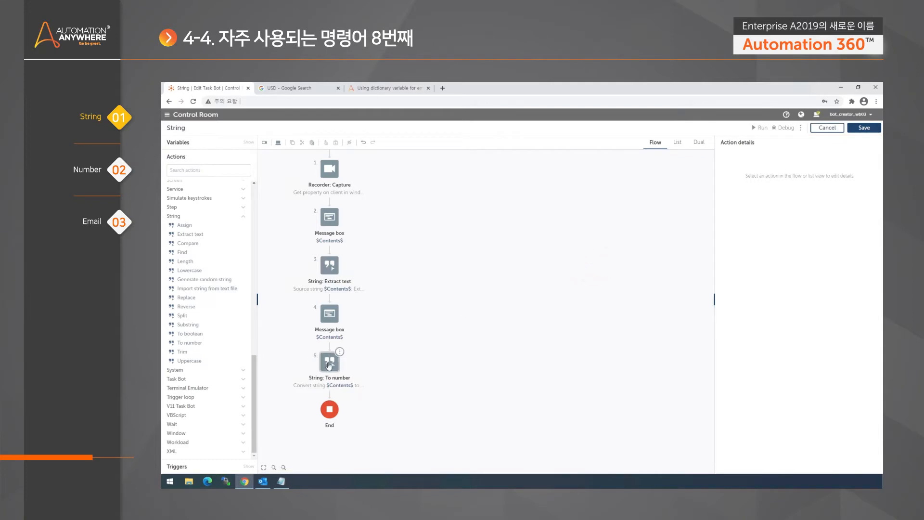
# Step: Examine the digits and comma of the 1,117 value in Notepad as the string for number conversion
pyautogui.click(328, 219)
pyautogui.click(329, 362)
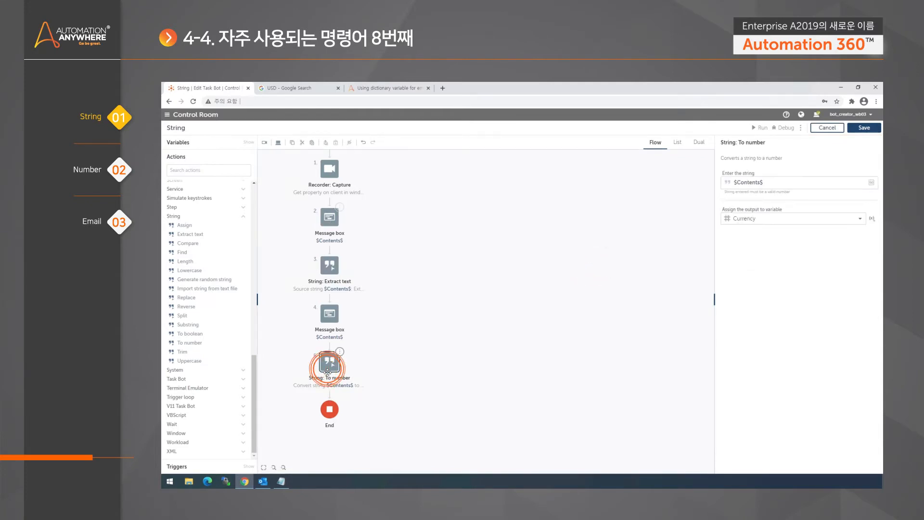
pyautogui.click(281, 480)
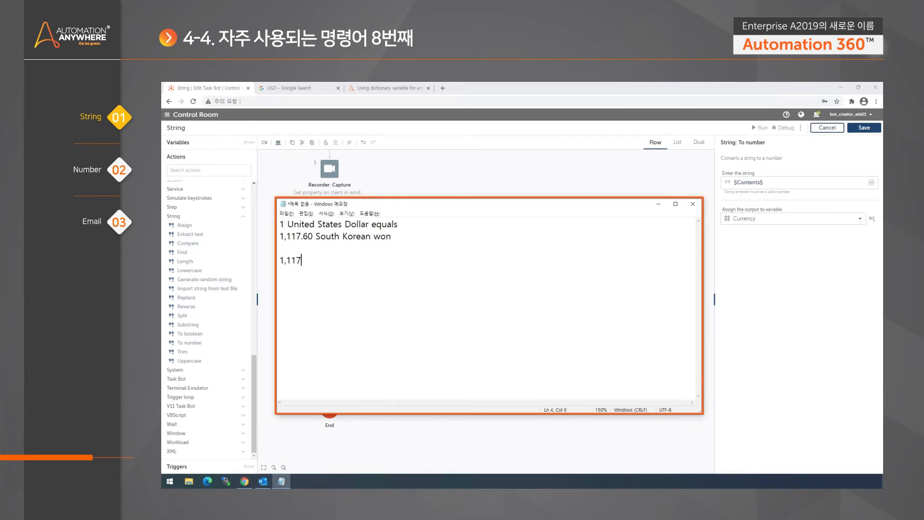
pyautogui.hotkey('shift', 'Left')
pyautogui.hotkey('shift', 'Left')
pyautogui.hotkey('shift', 'Left')
pyautogui.hotkey('shift', 'Left')
pyautogui.press('Right')
pyautogui.press('Left')
pyautogui.press('Left')
pyautogui.press('Left')
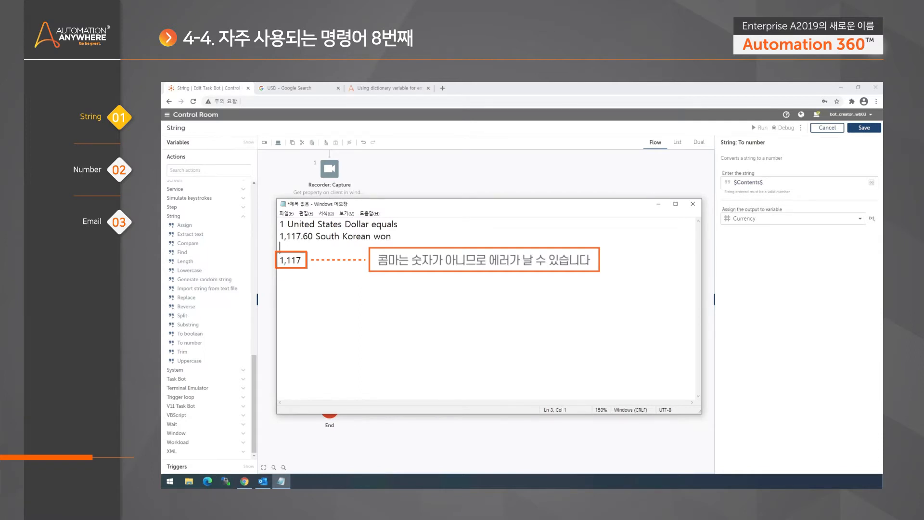
pyautogui.click(400, 144)
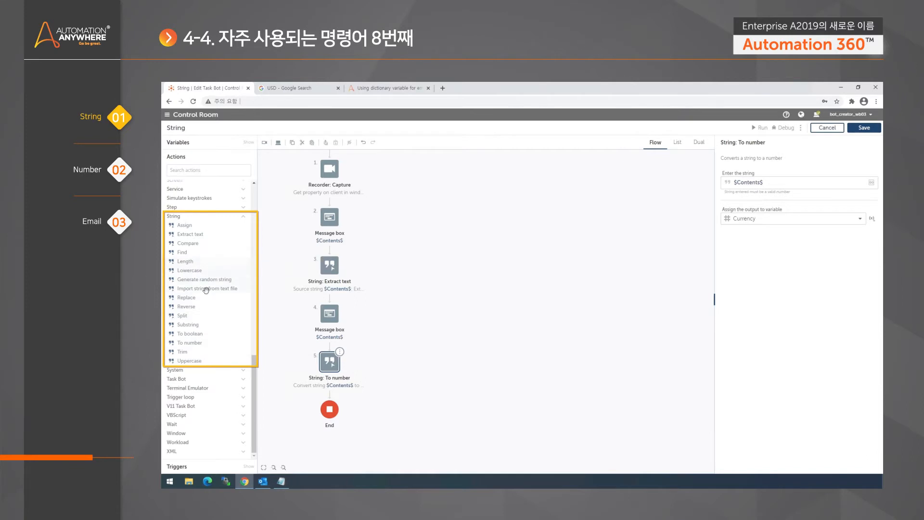
# Step: Add a String Replace action before the To number action and insert the Contents variable as its source string
pyautogui.moveTo(205, 297); pyautogui.dragTo(332, 348)
pyautogui.click(763, 183)
pyautogui.press('F2')
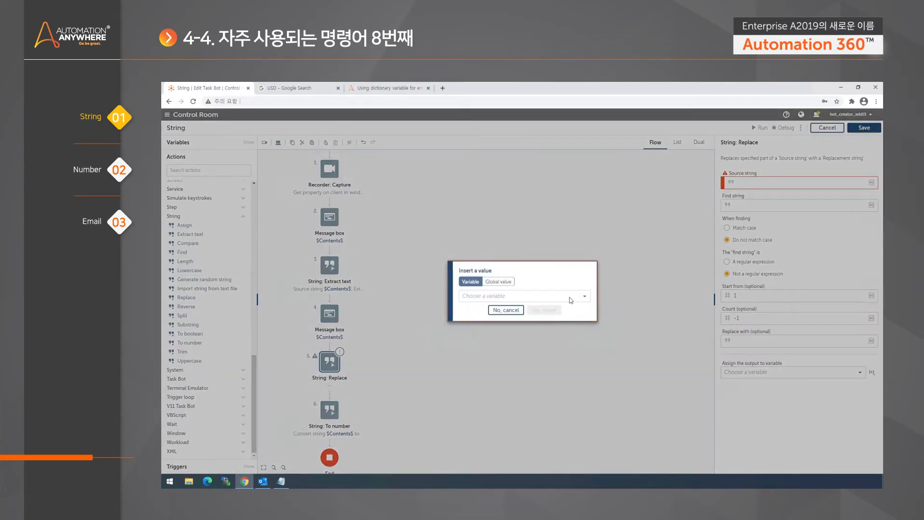
pyautogui.click(570, 297)
pyautogui.click(496, 410)
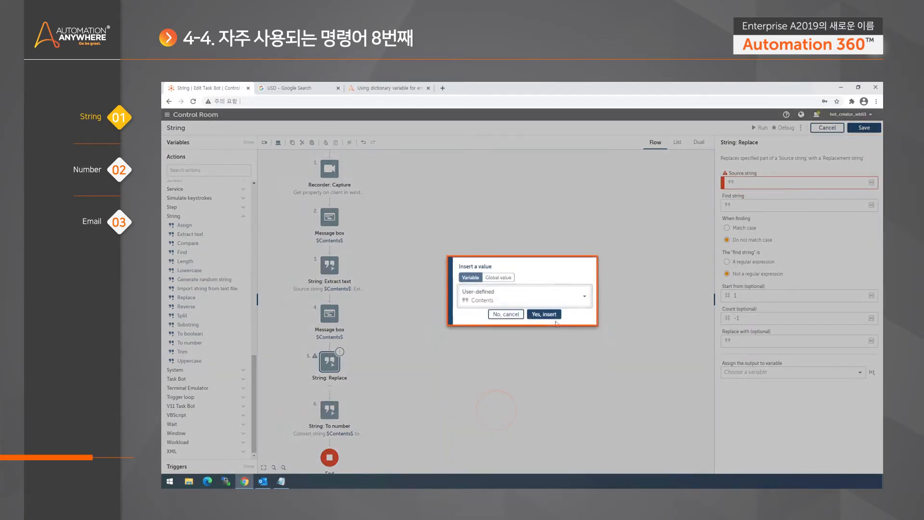
pyautogui.click(544, 314)
# Step: Set Replace to find "," with an empty replacement, assign its output to the Contents variable, and save the bot
pyautogui.click(762, 205)
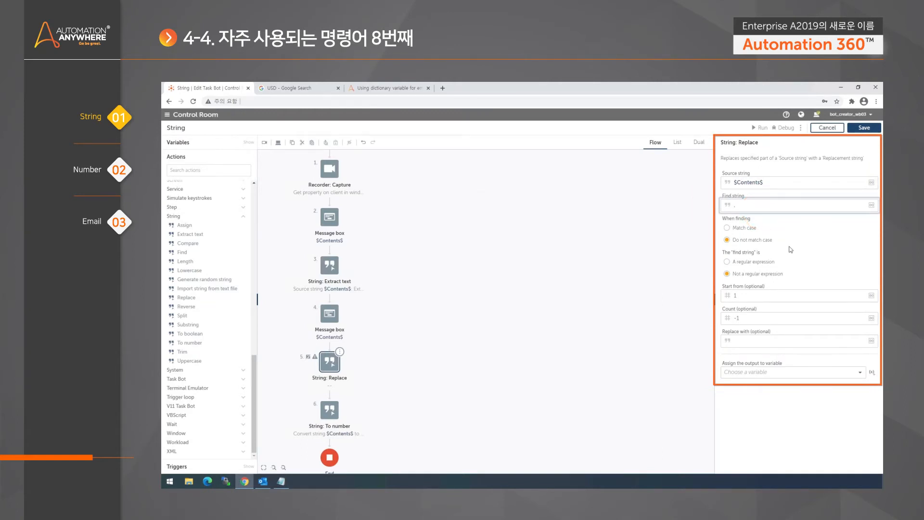
pyautogui.click(753, 295)
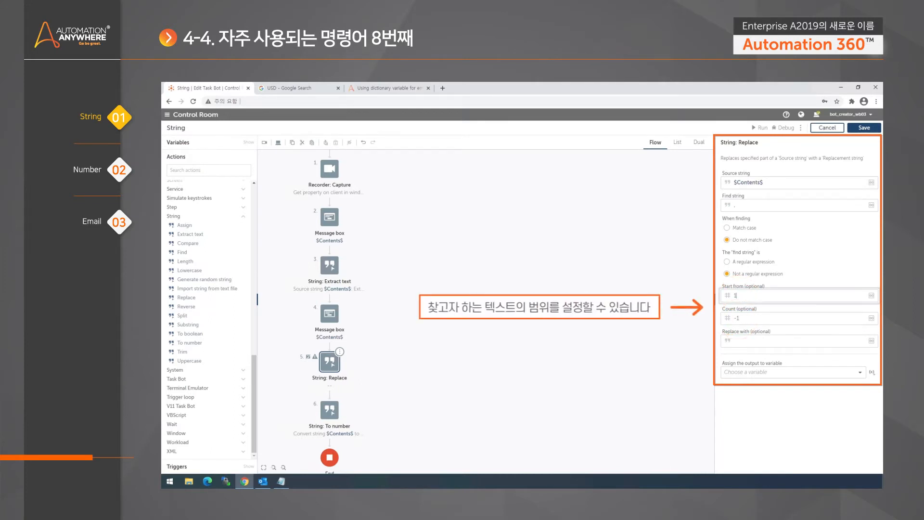
pyautogui.click(771, 314)
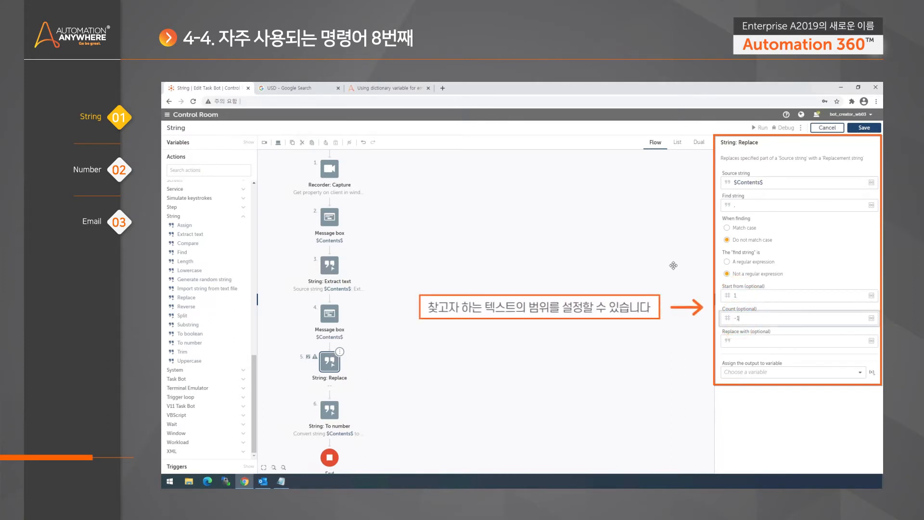
pyautogui.click(739, 340)
pyautogui.click(818, 372)
pyautogui.click(761, 466)
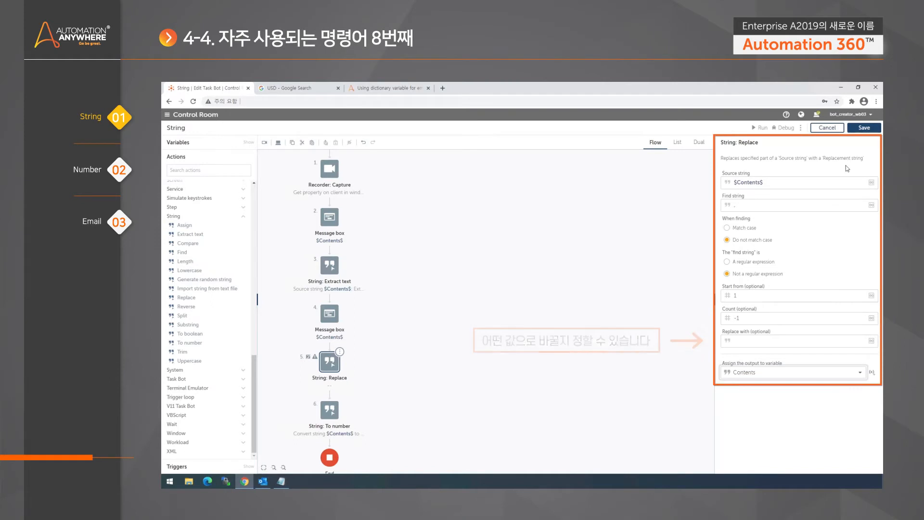
pyautogui.click(864, 128)
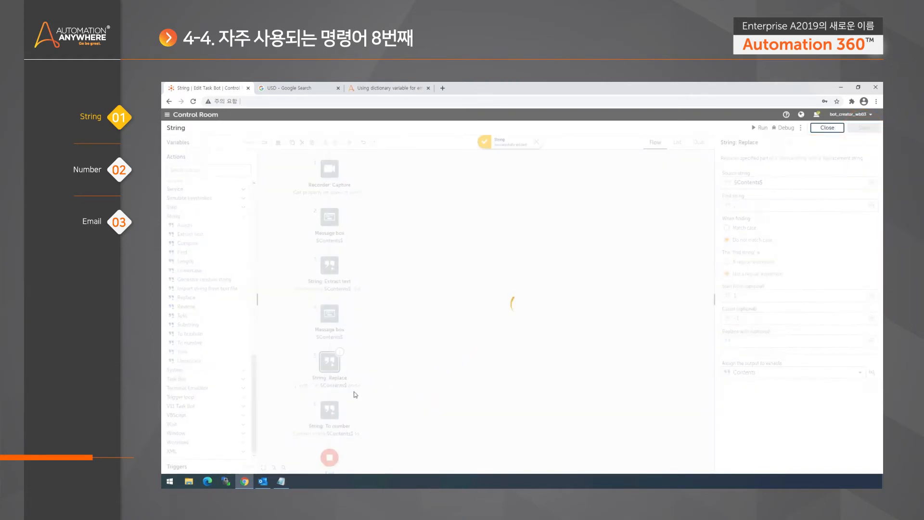
# Step: Copy the Message box that follows Extract text and paste it between the Replace and To number actions
pyautogui.click(329, 317)
pyautogui.hotkey('ctrl', 'c')
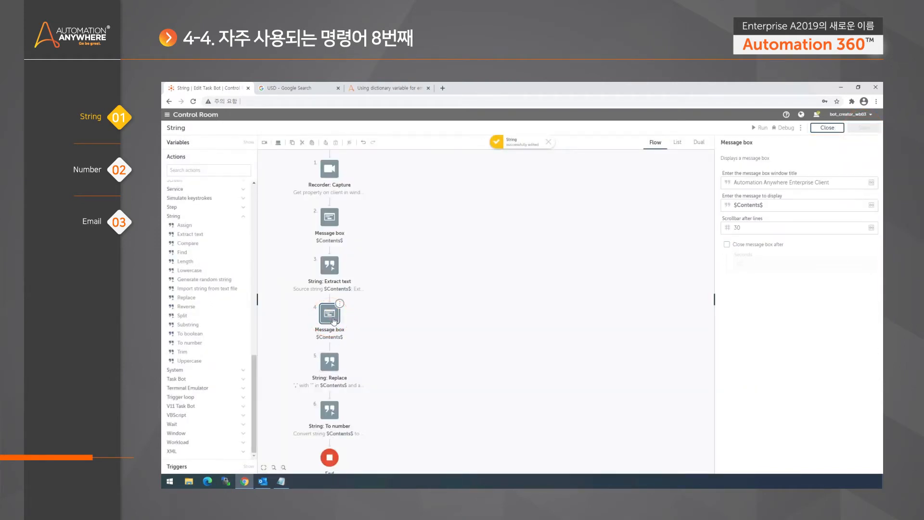
pyautogui.click(334, 362)
pyautogui.hotkey('ctrl', 'v')
pyautogui.scroll(-1, 442, 363)
pyautogui.click(338, 414)
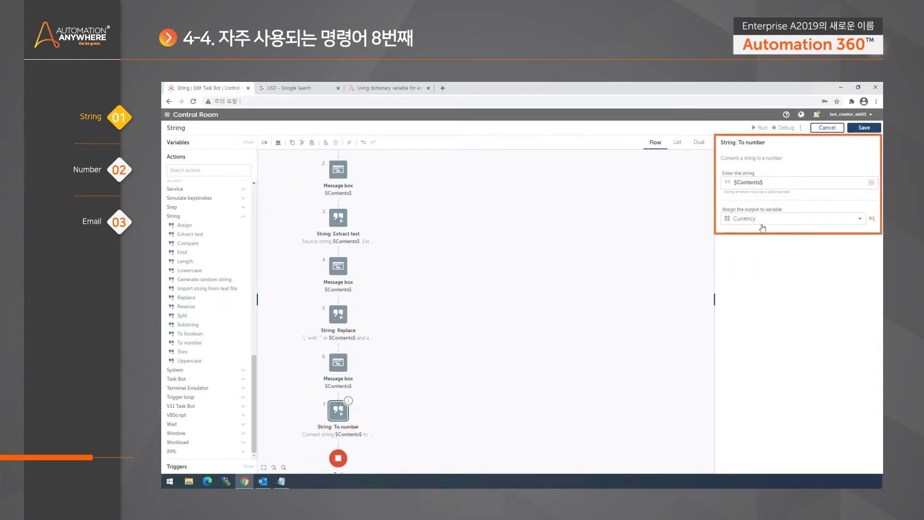
pyautogui.click(348, 374)
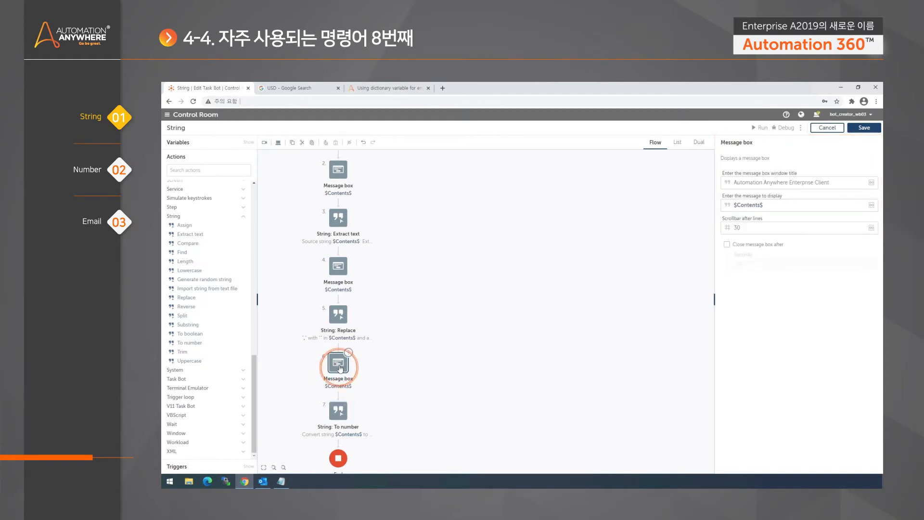
# Step: Run the bot, dismiss each message it displays, and return to the task bot editor to close the run result
pyautogui.click(761, 131)
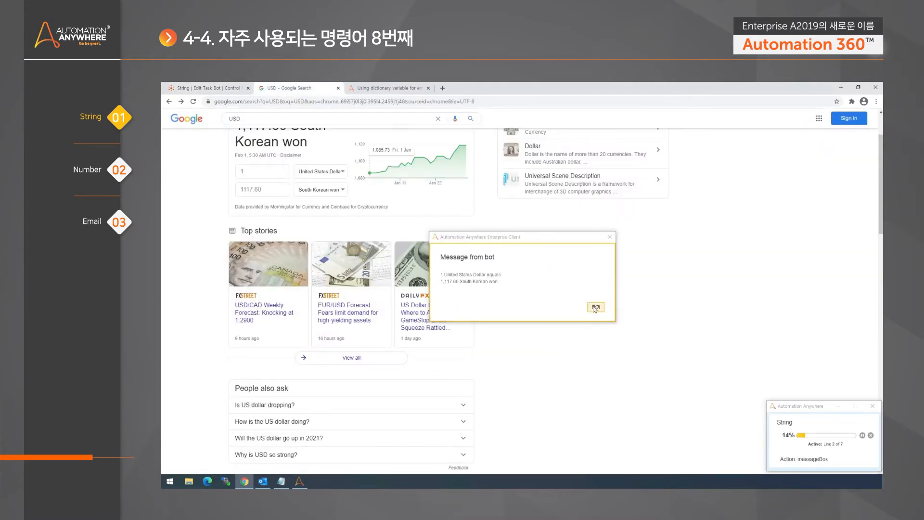
pyautogui.click(596, 307)
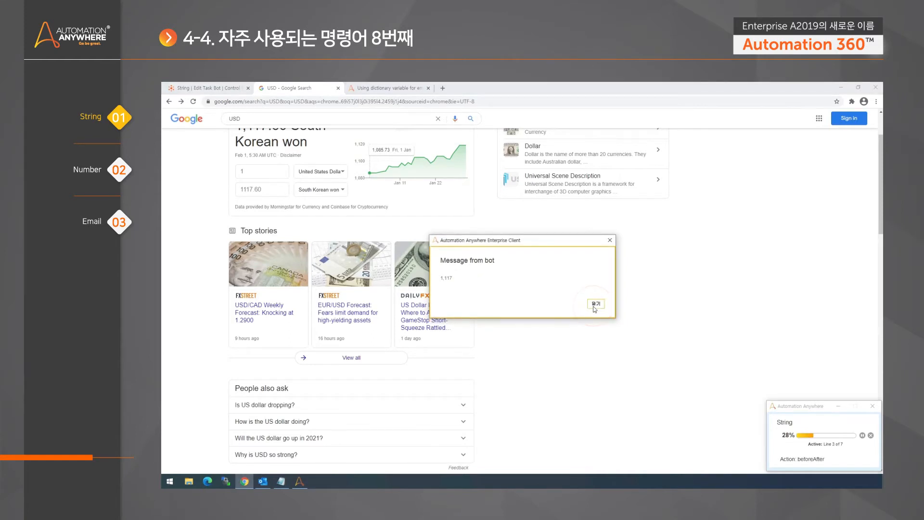
pyautogui.click(596, 305)
pyautogui.click(595, 304)
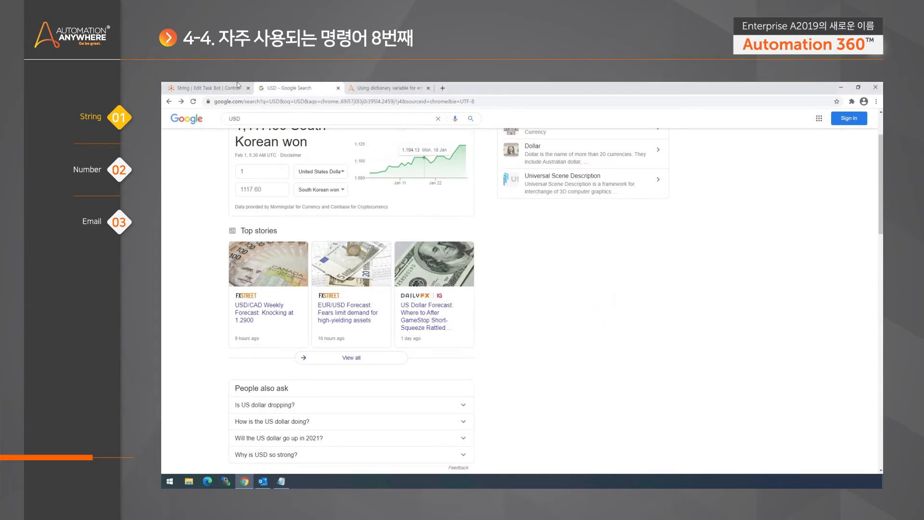
pyautogui.click(214, 89)
pyautogui.click(526, 335)
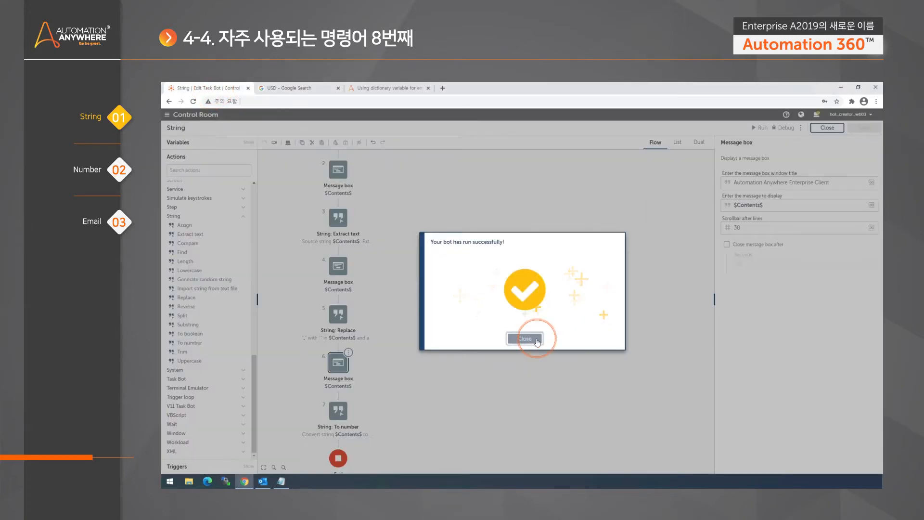
# Step: Disable the Message box actions on lines 2 and 4 of the flow together
pyautogui.click(338, 169)
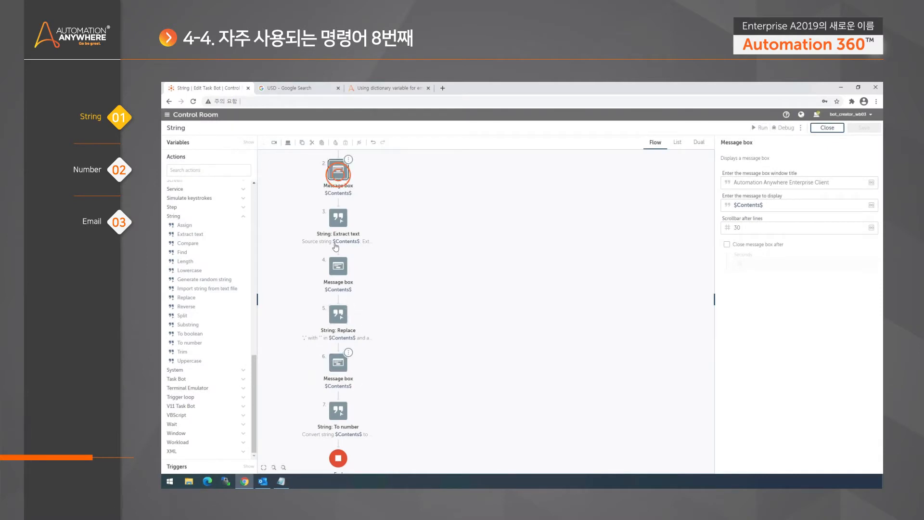
pyautogui.keyDown('ctrl'); pyautogui.click(338, 268); pyautogui.keyUp('ctrl')
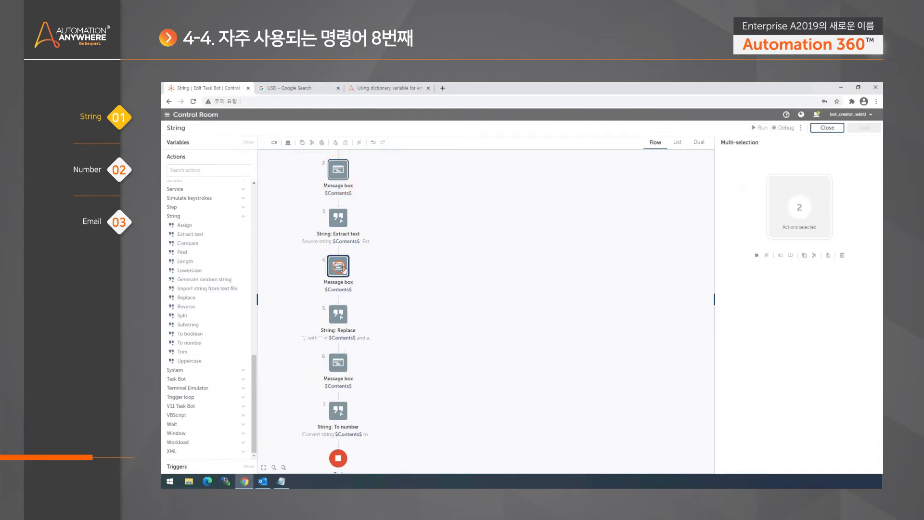
pyautogui.click(789, 255)
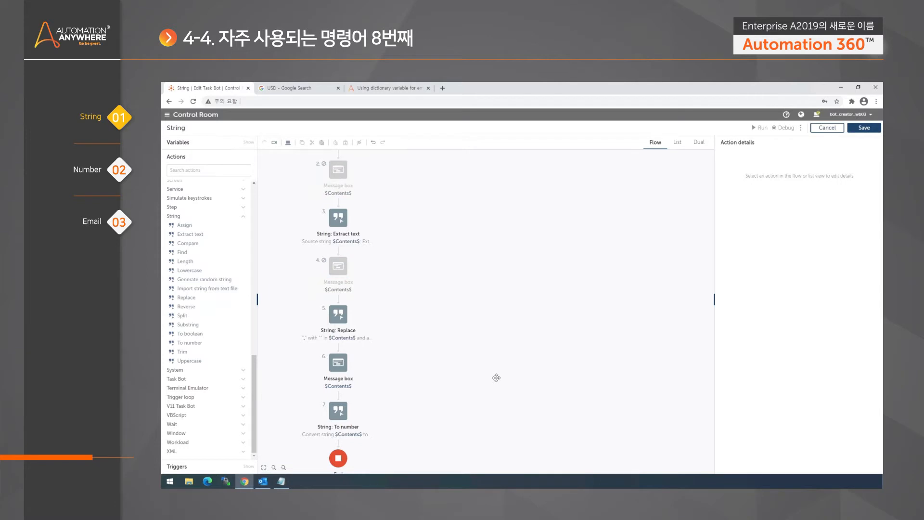
pyautogui.moveTo(495, 377); pyautogui.dragTo(493, 338)
pyautogui.moveTo(488, 373); pyautogui.dragTo(499, 355)
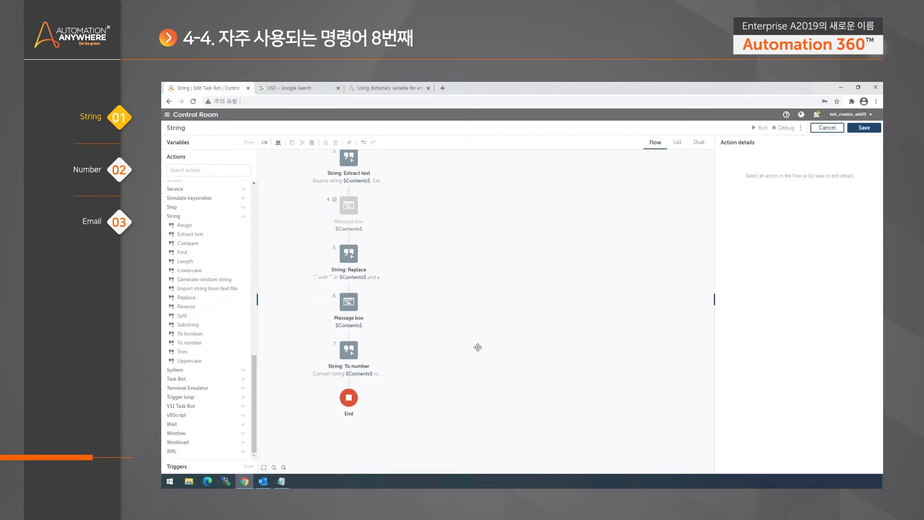